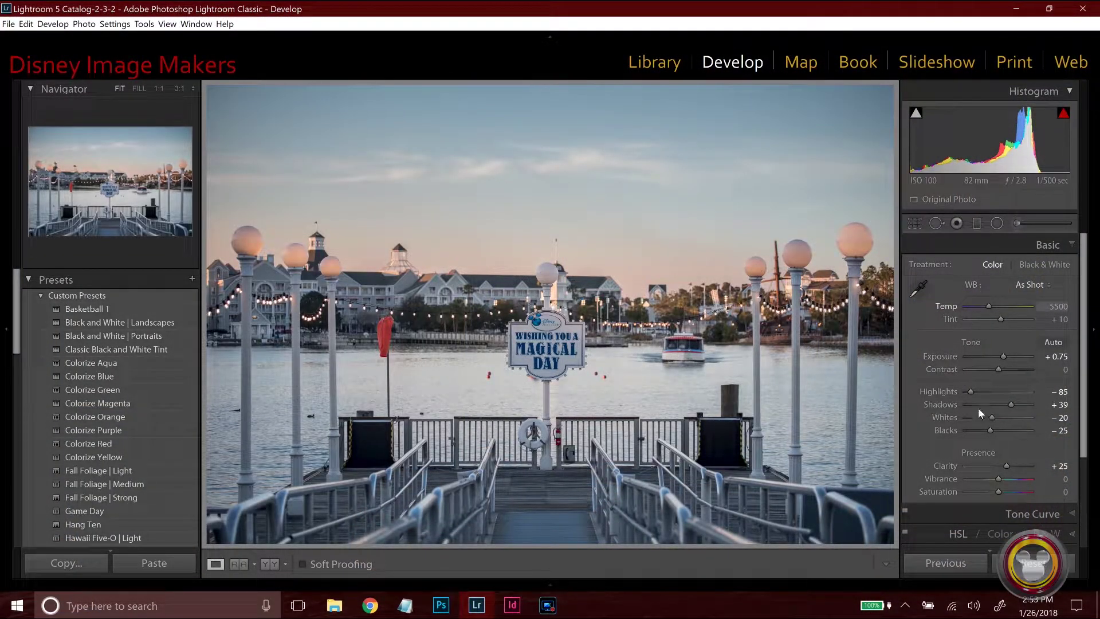
Try different crops of the dock sign photo by dragging the crop frame's corners and top edge.
click(915, 225)
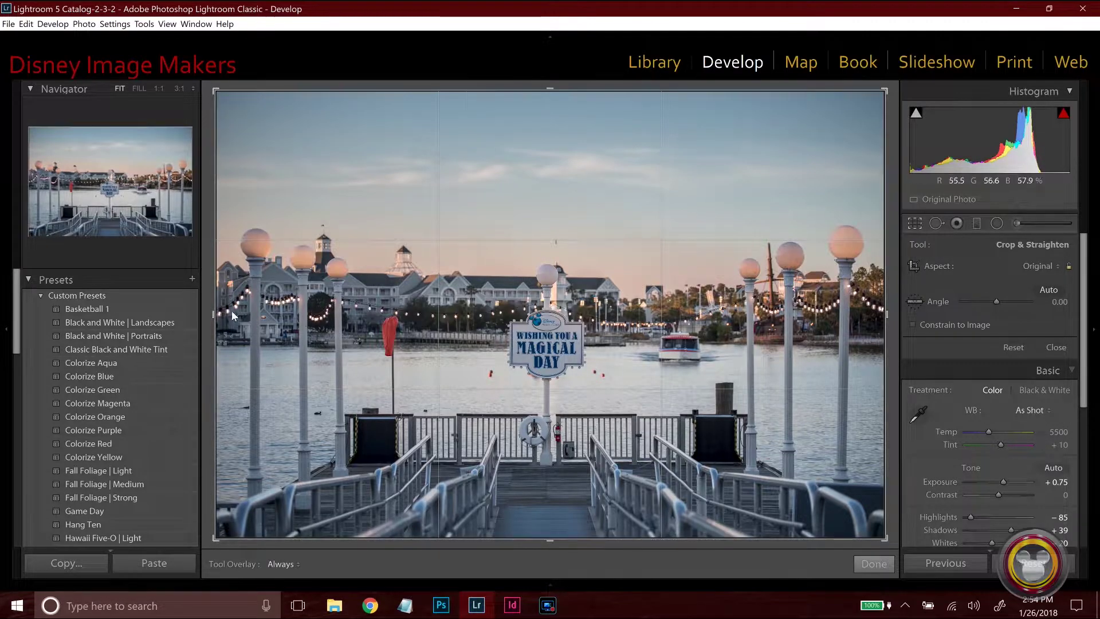
drag(212, 87, 203, 67)
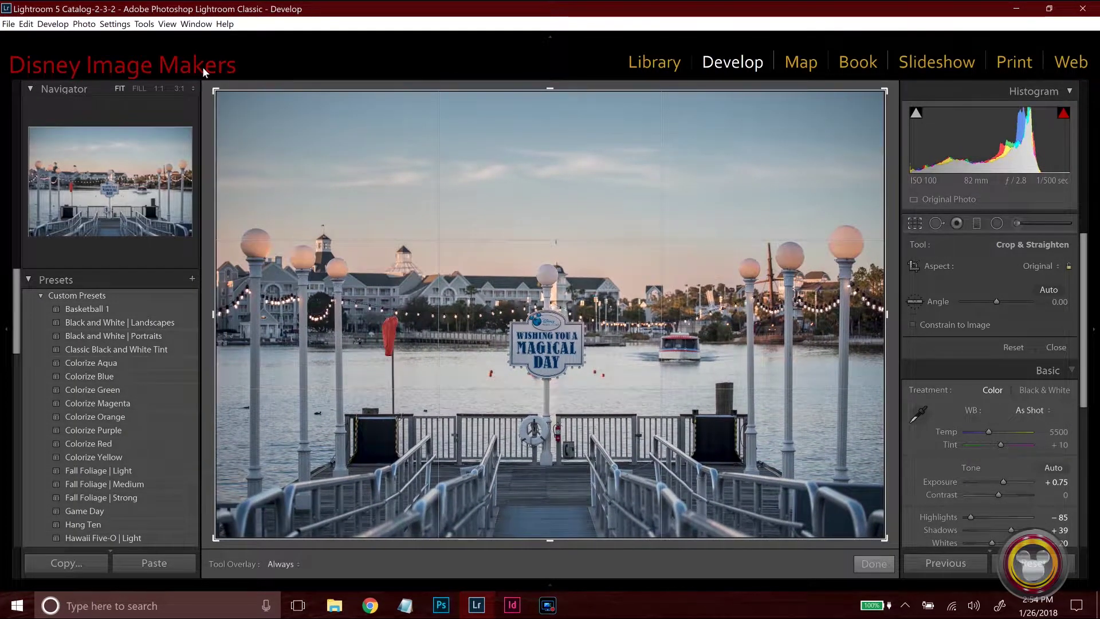
drag(858, 131, 922, 132)
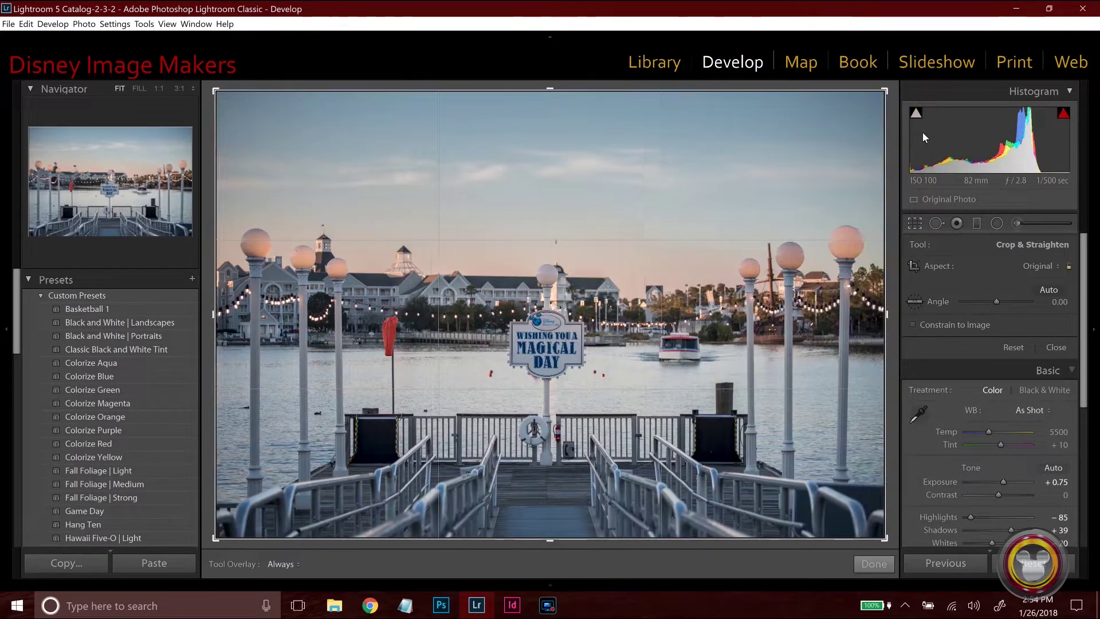
click(553, 88)
mouse_move(553, 87)
mouse_down()
mouse_move(561, 278)
mouse_move(553, 89)
mouse_up()
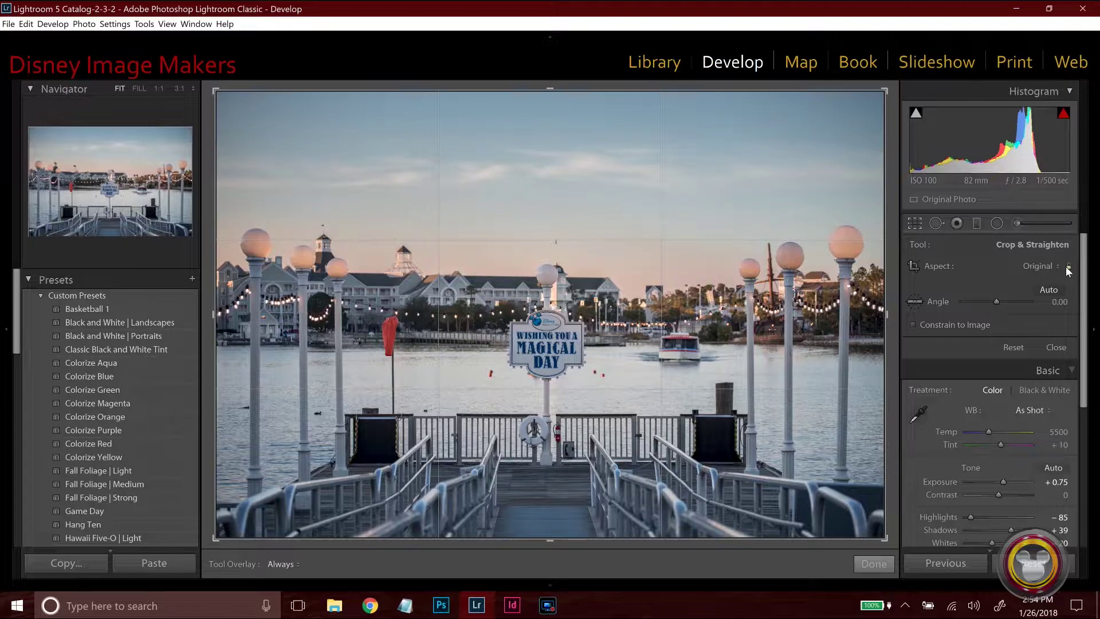
drag(880, 95, 851, 114)
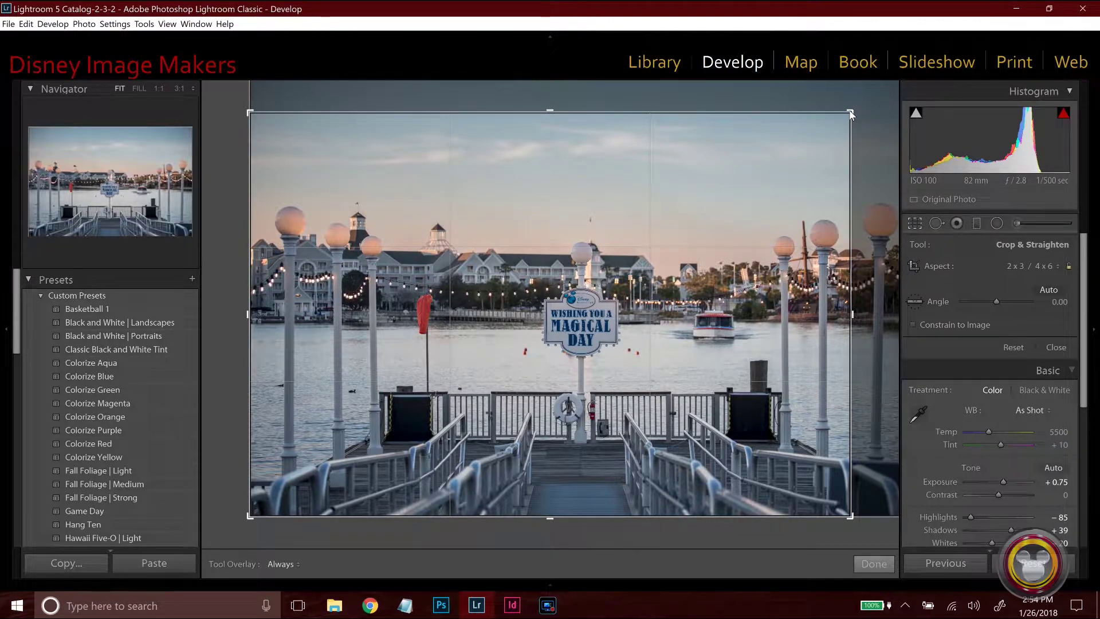
drag(851, 114, 895, 67)
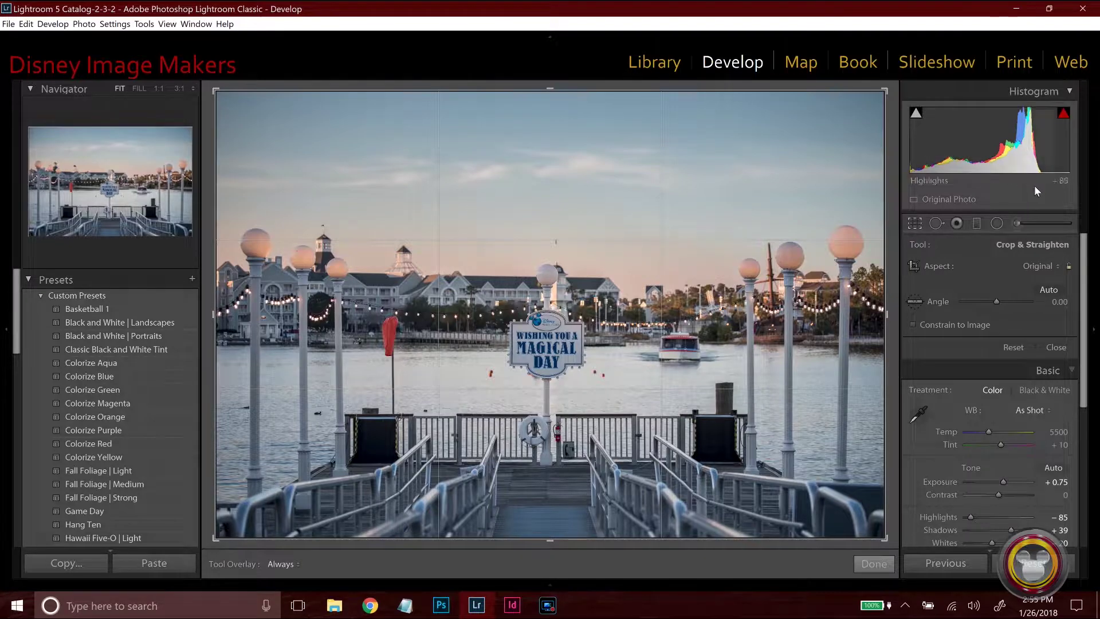
Try a 1 x 1 square crop, then resize a 4 x 5 crop to take in more of the scene.
click(1039, 264)
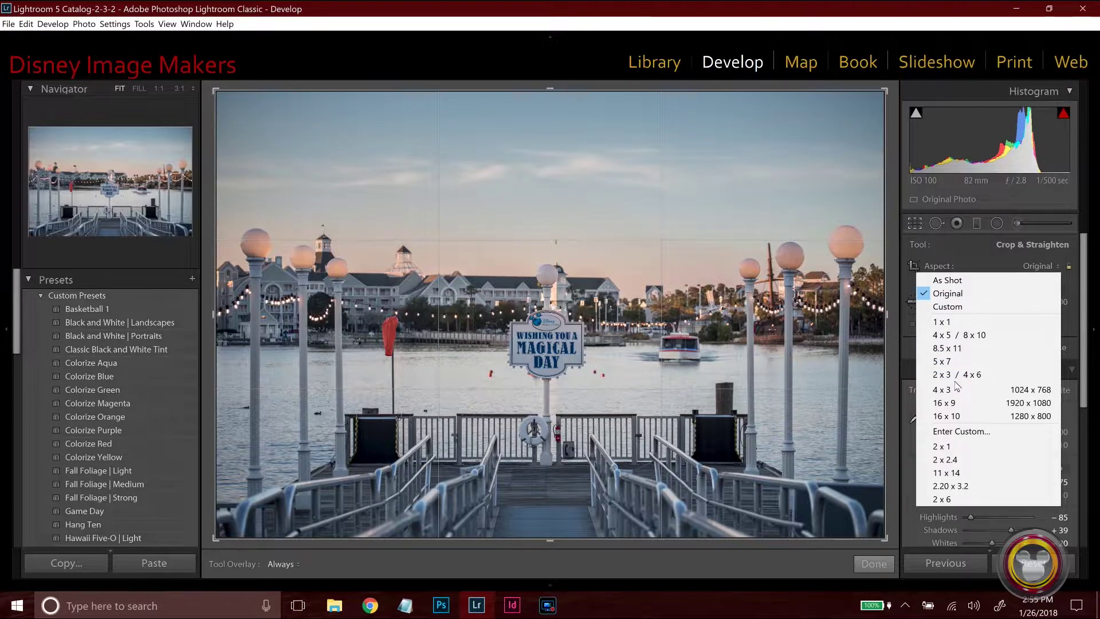
click(959, 322)
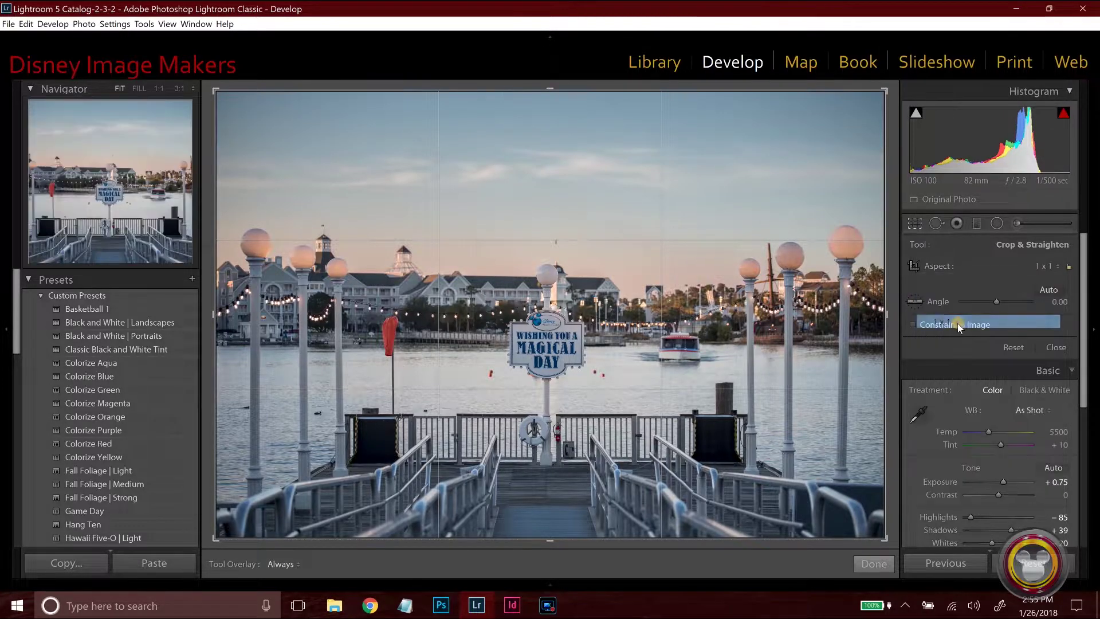
key(ctrl+z)
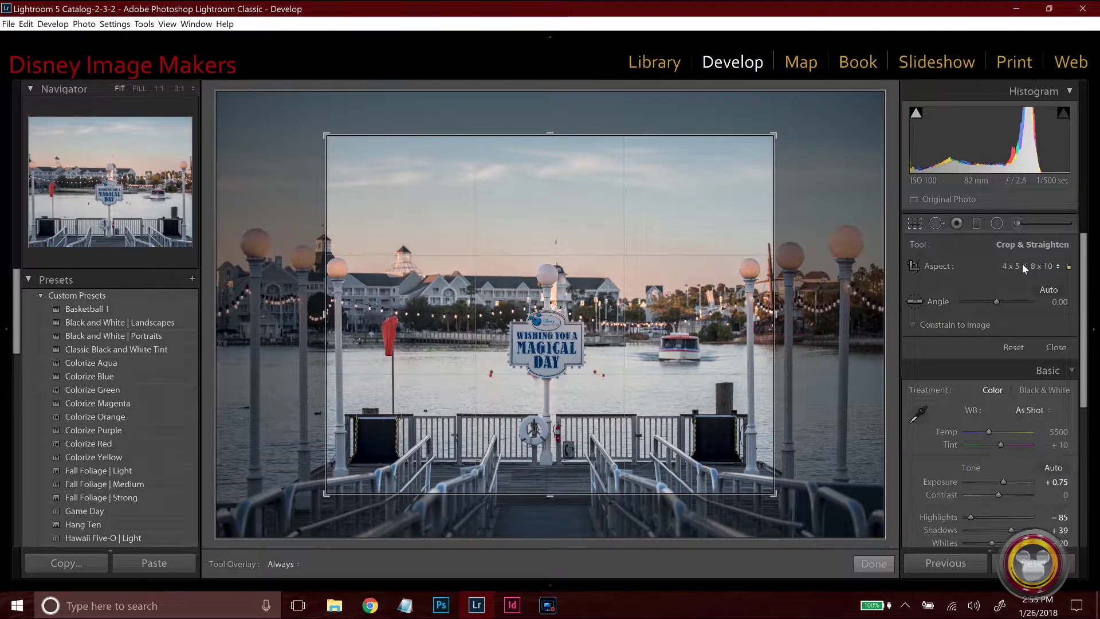
drag(769, 134, 691, 200)
mouse_move(754, 175)
mouse_down()
mouse_move(758, 167)
mouse_move(717, 178)
mouse_move(734, 171)
mouse_up()
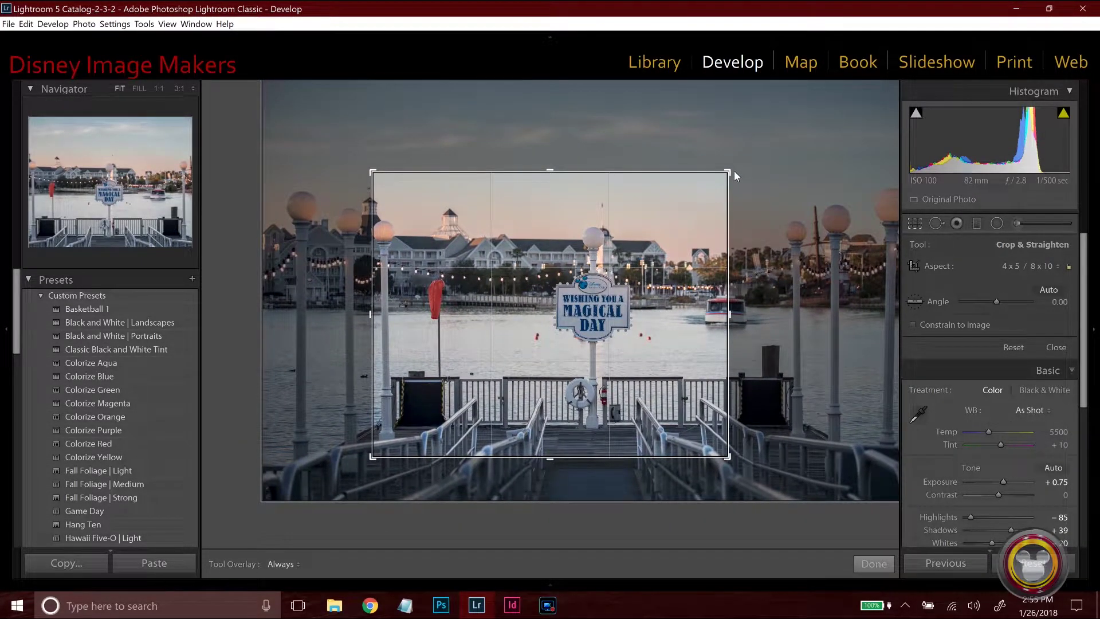
drag(734, 171, 858, 104)
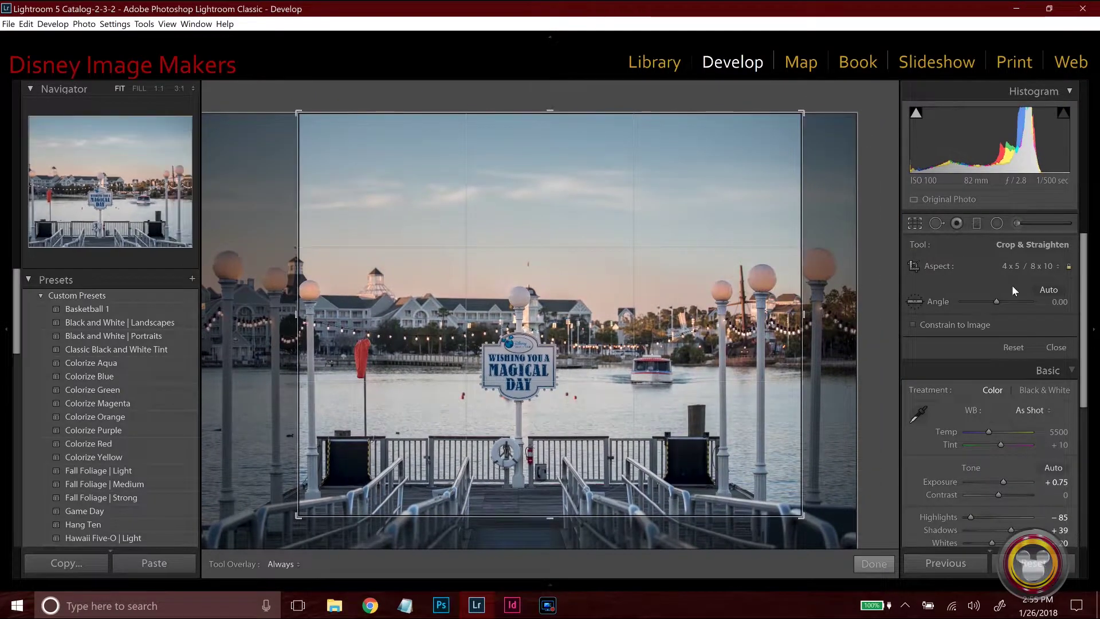
Change the crop ratio to 5 x 7, then to a wide 2 x 1.
click(1026, 268)
click(942, 360)
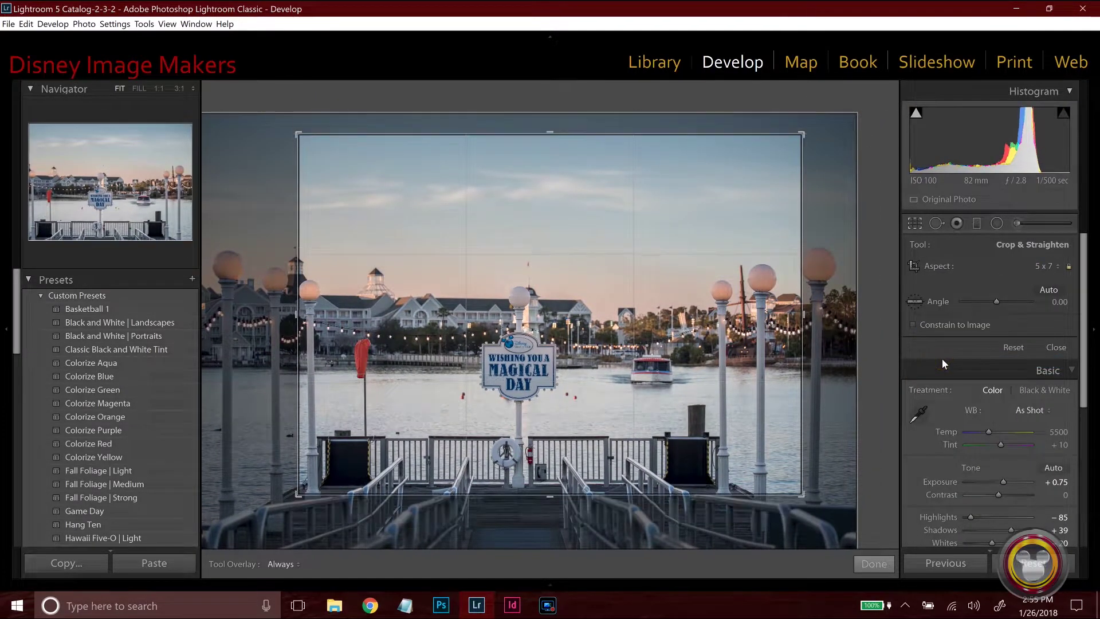
click(1039, 267)
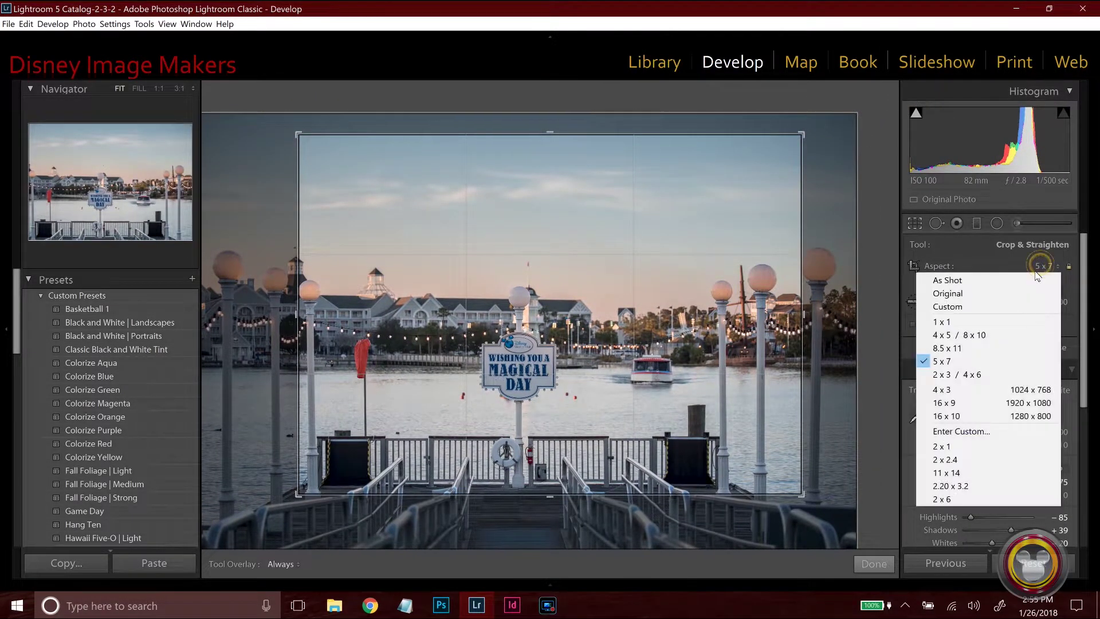
click(938, 447)
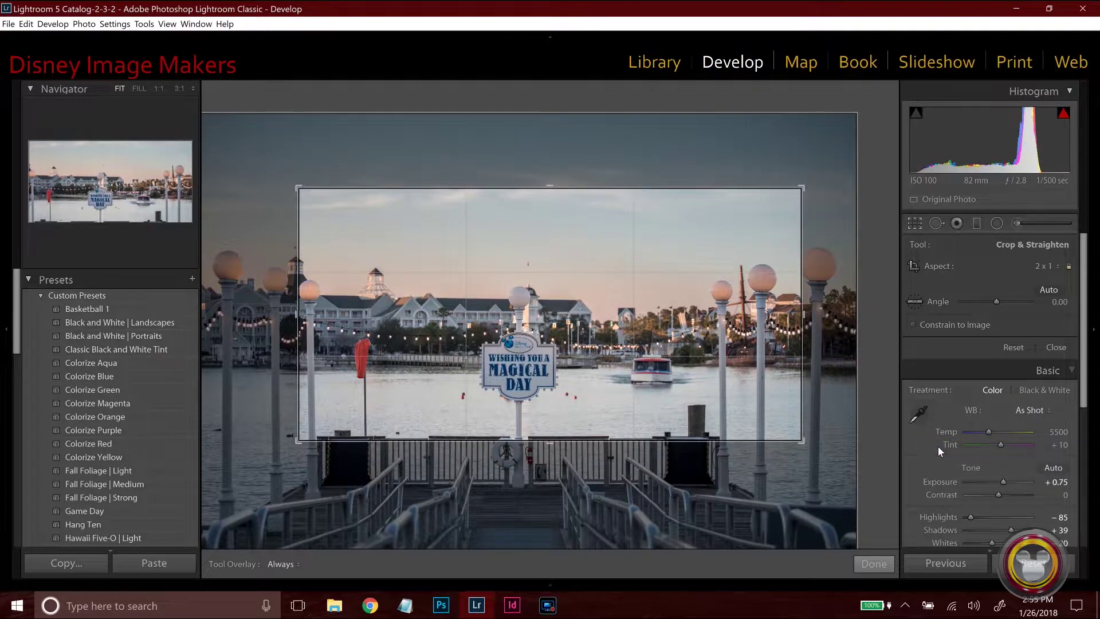
Stretch the 2 x 1 crop out to the photo's edges, apply it, and reopen the crop frame.
drag(277, 441, 198, 448)
drag(857, 310, 878, 310)
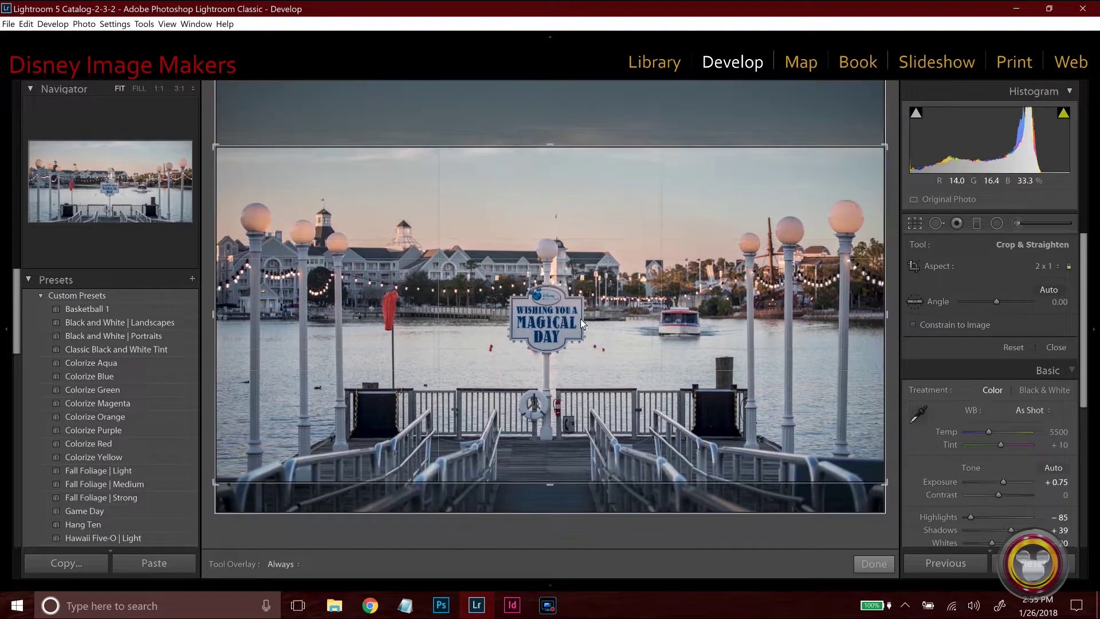
click(881, 558)
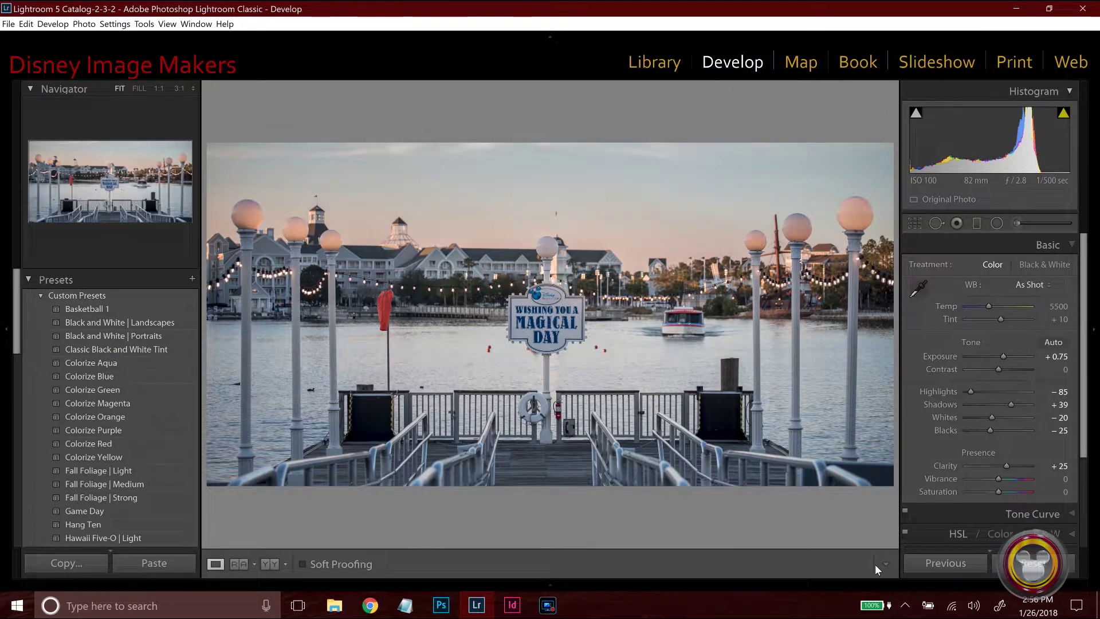
click(917, 223)
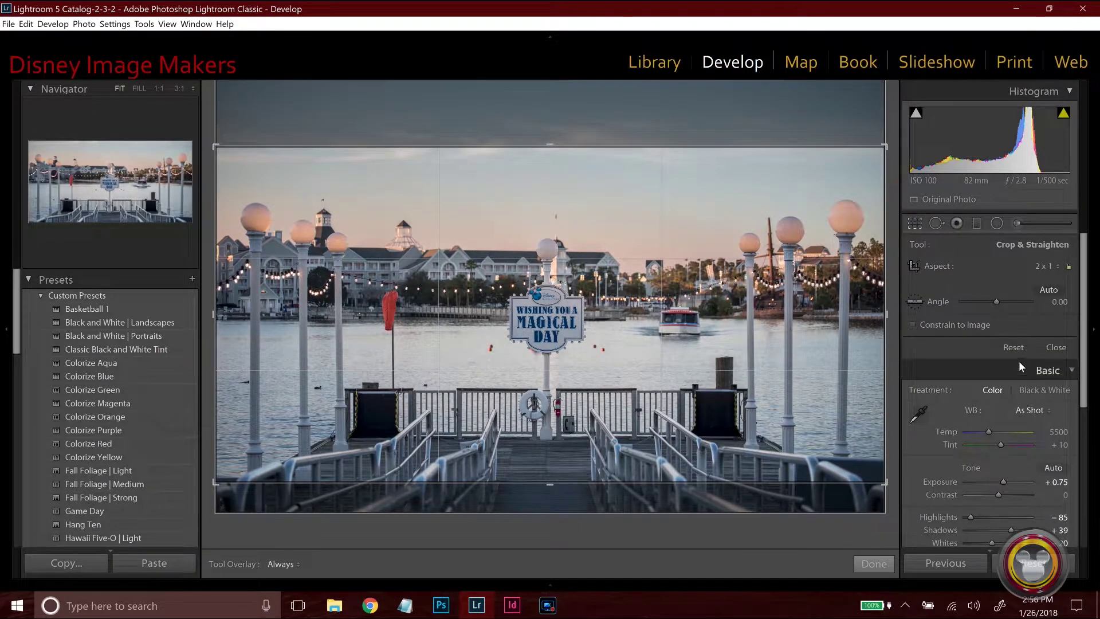
Switch to a 1 x 1 crop, position the sign inside the square, and apply it.
drag(884, 314, 905, 302)
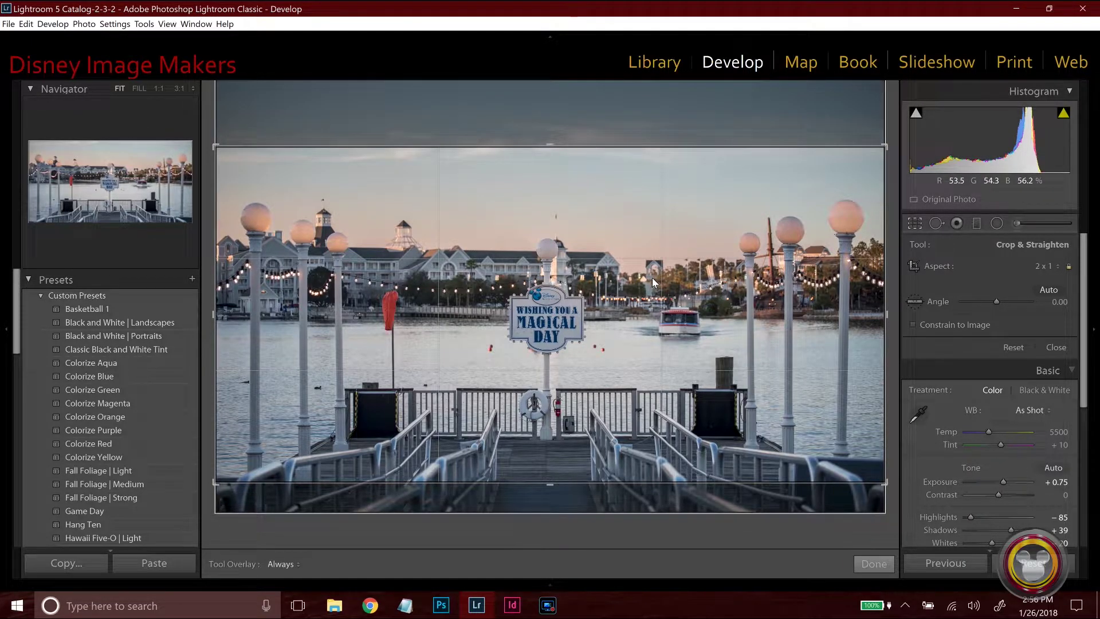
click(1036, 261)
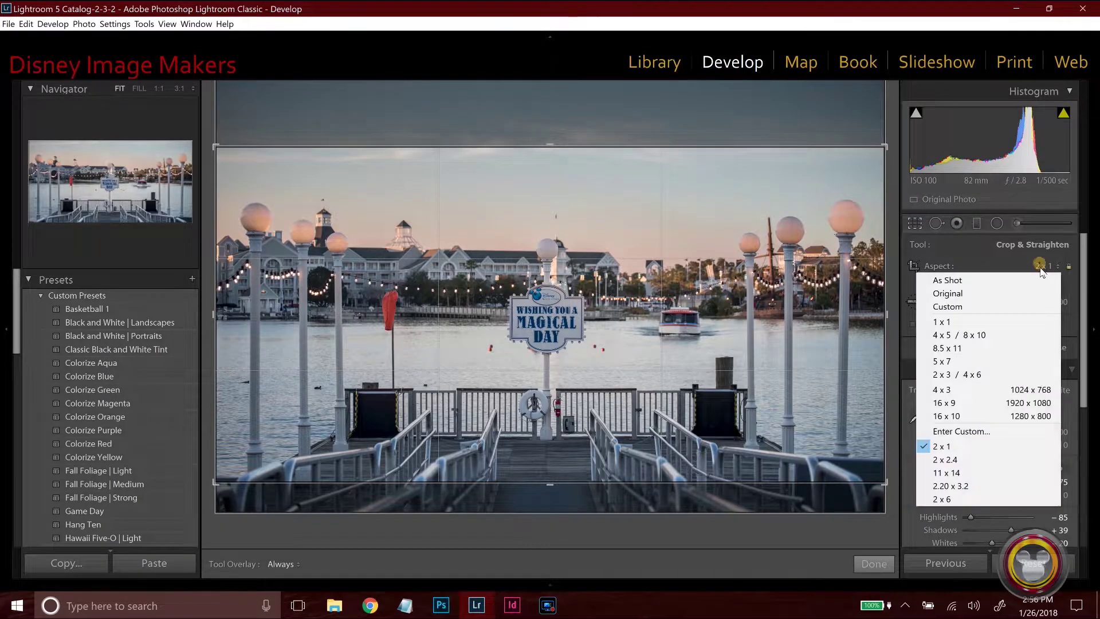
click(948, 322)
drag(710, 469, 641, 470)
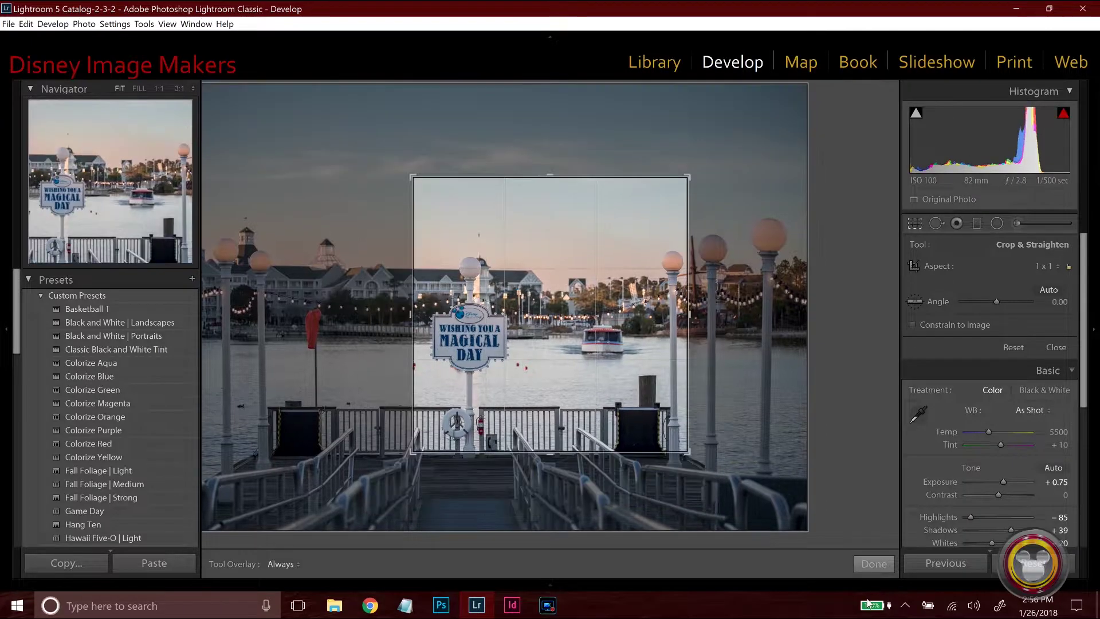
click(872, 562)
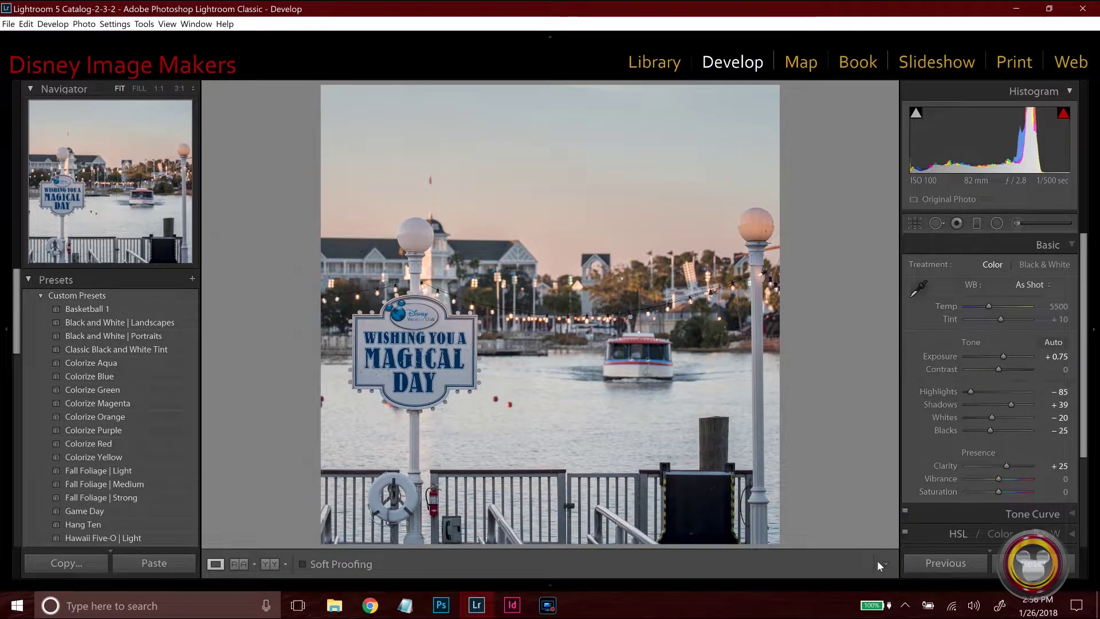
Shrink the square crop tightly around the WISHING YOU A MAGICAL DAY sign.
click(914, 223)
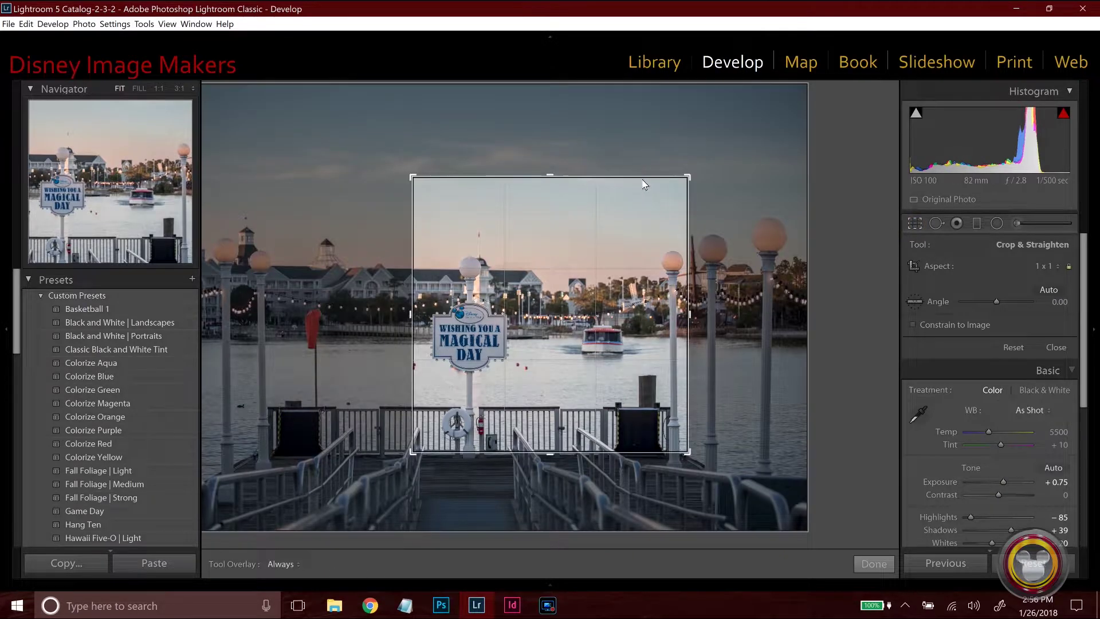
drag(646, 191, 630, 245)
drag(592, 300, 669, 353)
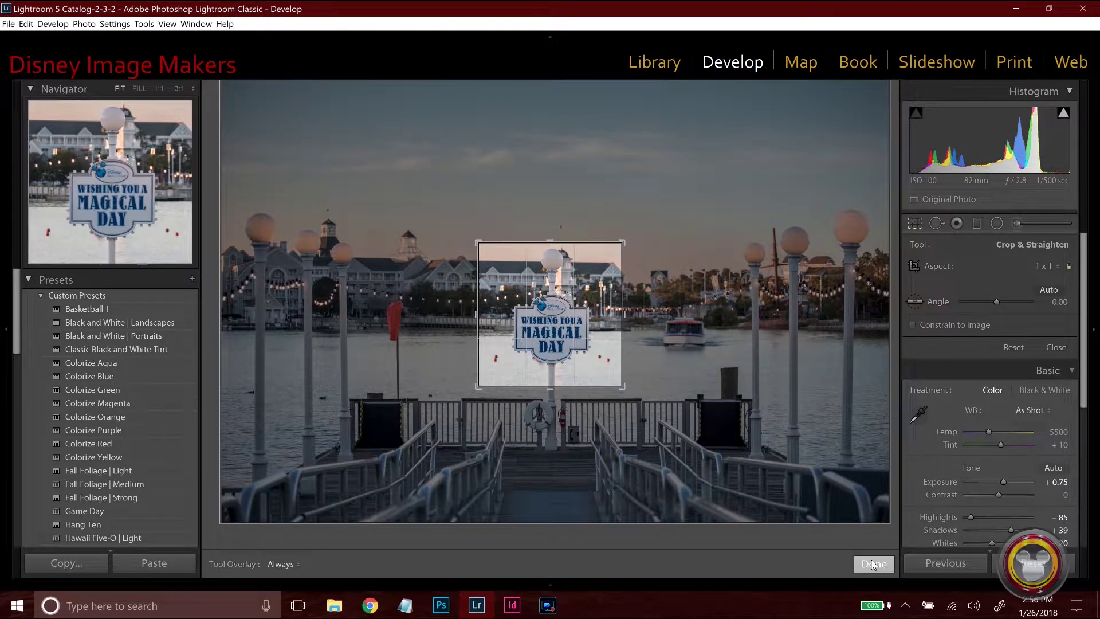
Apply the tight square crop, then reopen it and enlarge the square slightly upward.
click(873, 564)
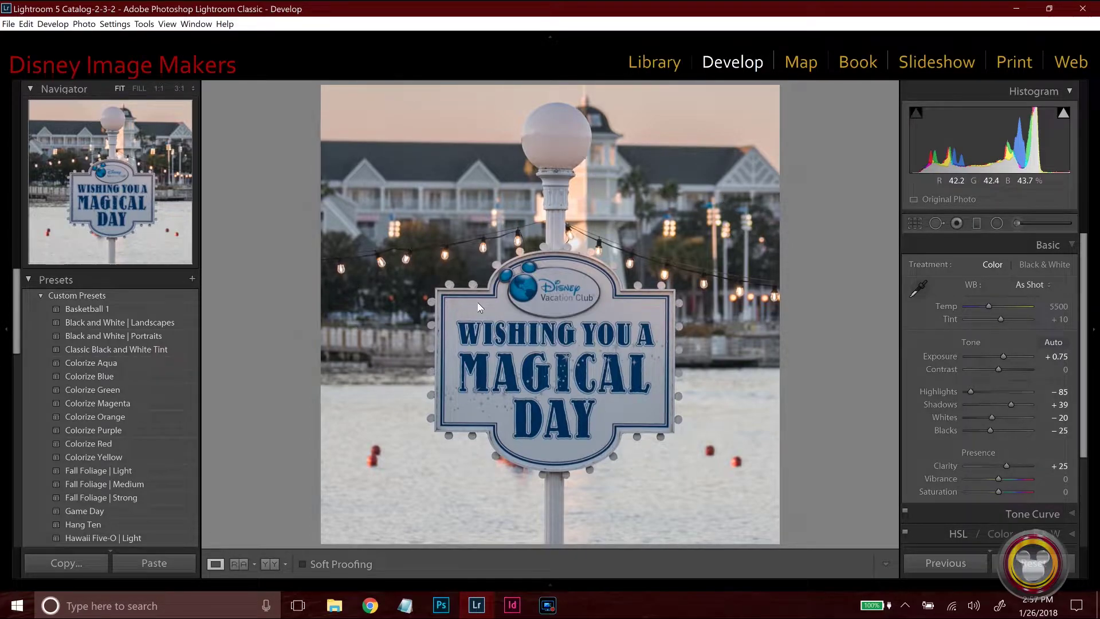
click(915, 223)
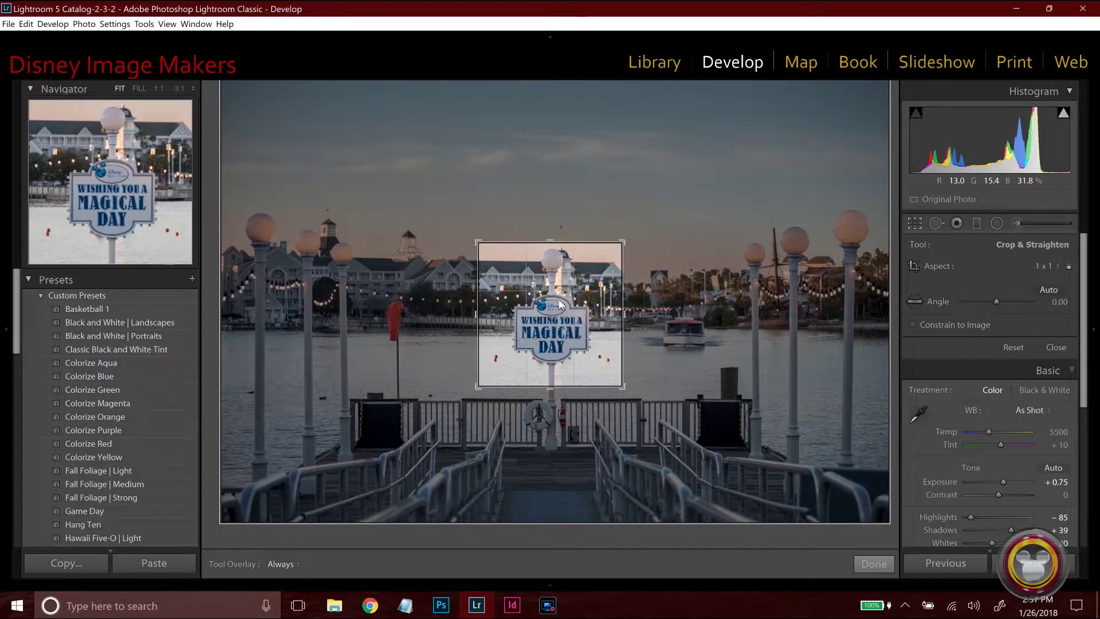
drag(562, 248, 563, 218)
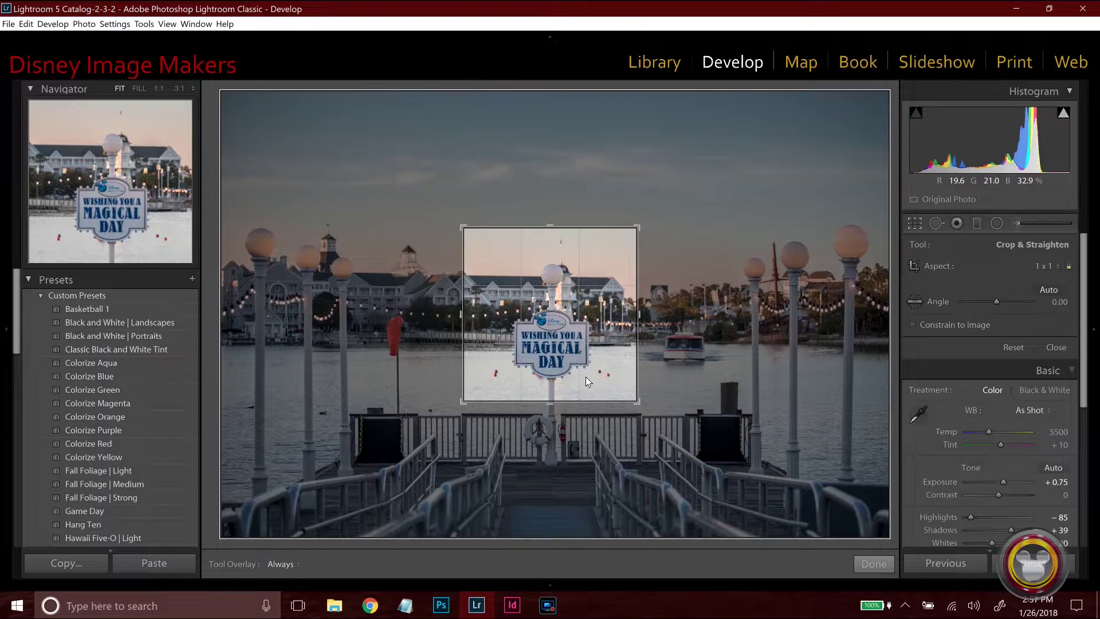
Enlarge the square crop to the photo's full height, centred on the sign.
drag(463, 401, 338, 465)
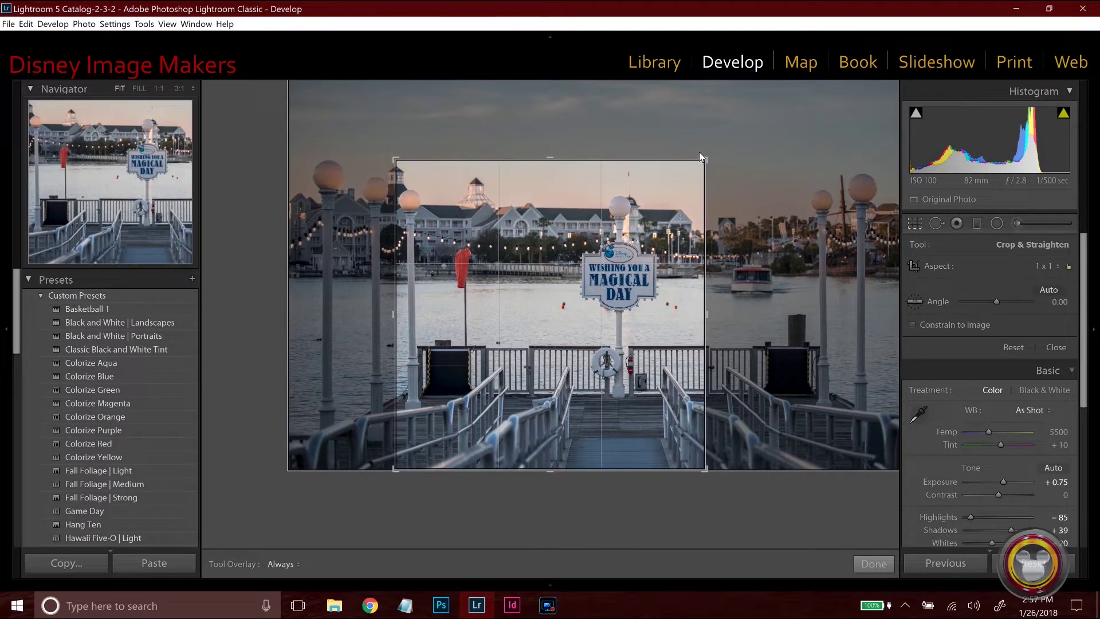
drag(704, 160, 799, 81)
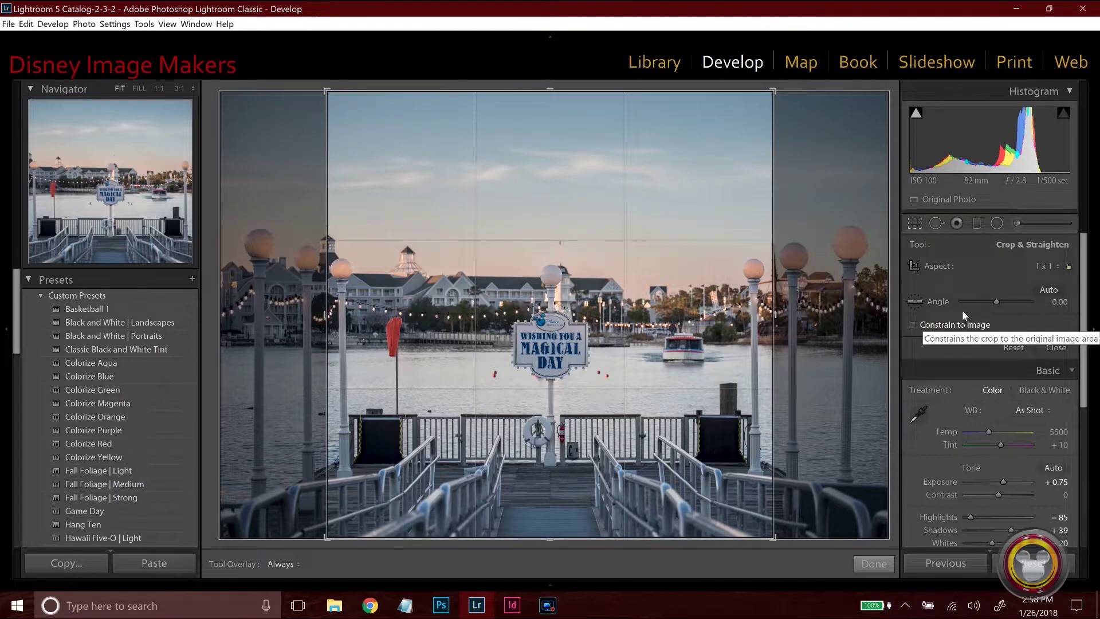
click(1042, 266)
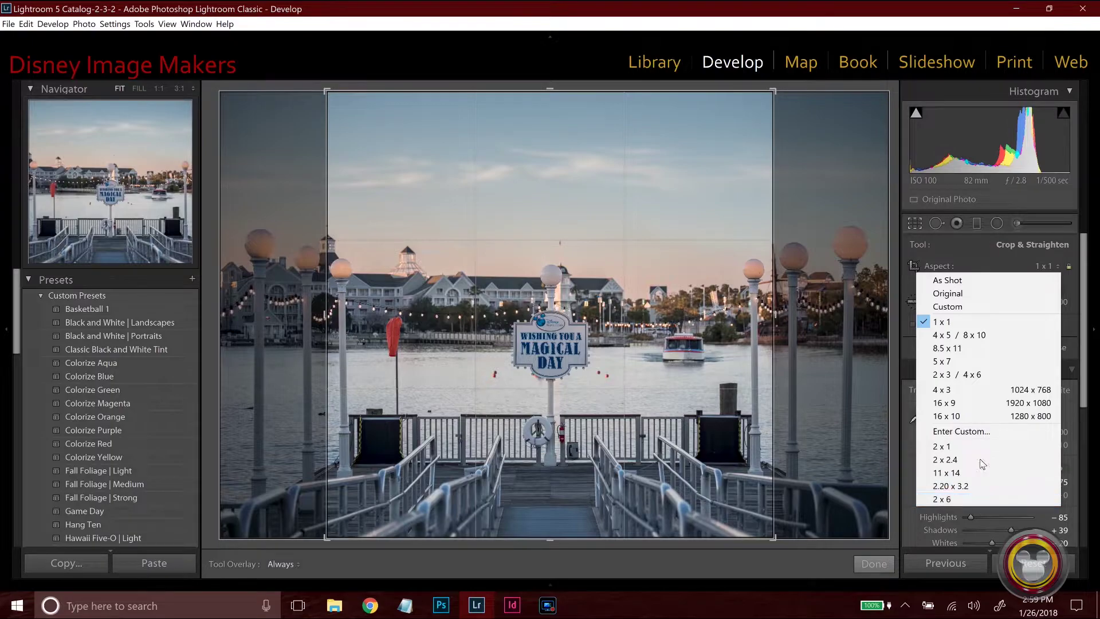
Set the crop to 16 x 10, then switch to the Epcot China pagoda photo.
click(984, 415)
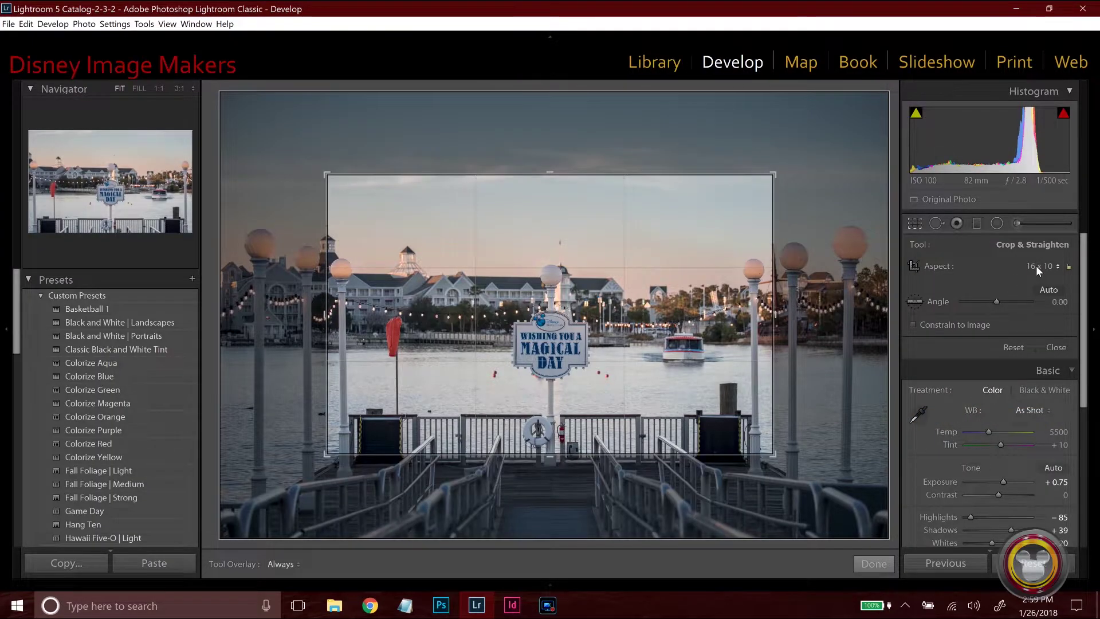
click(1036, 266)
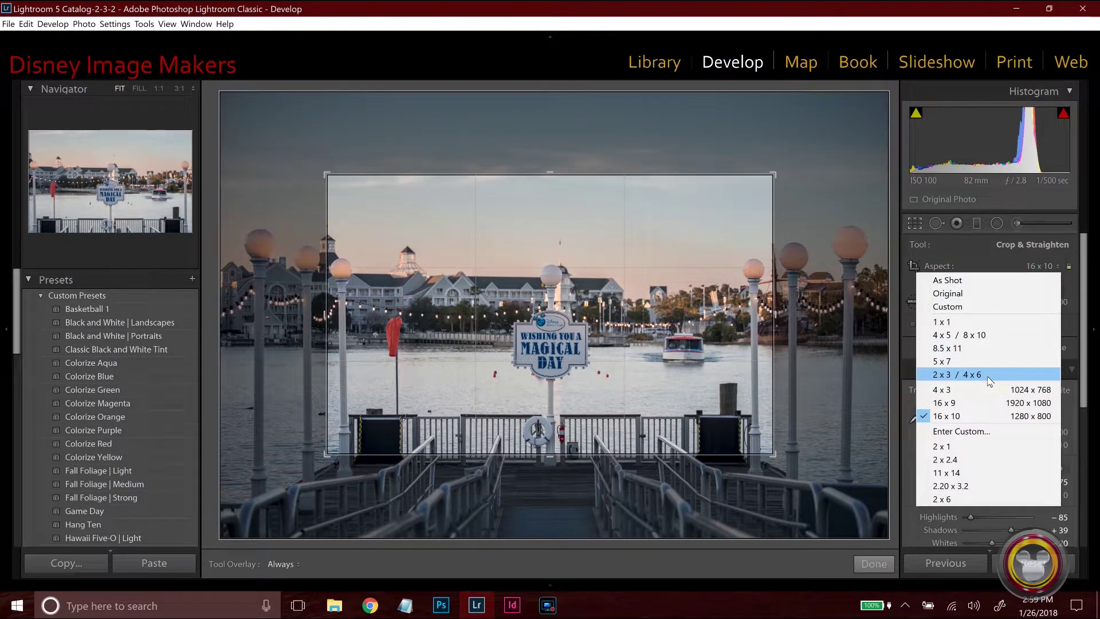
click(657, 66)
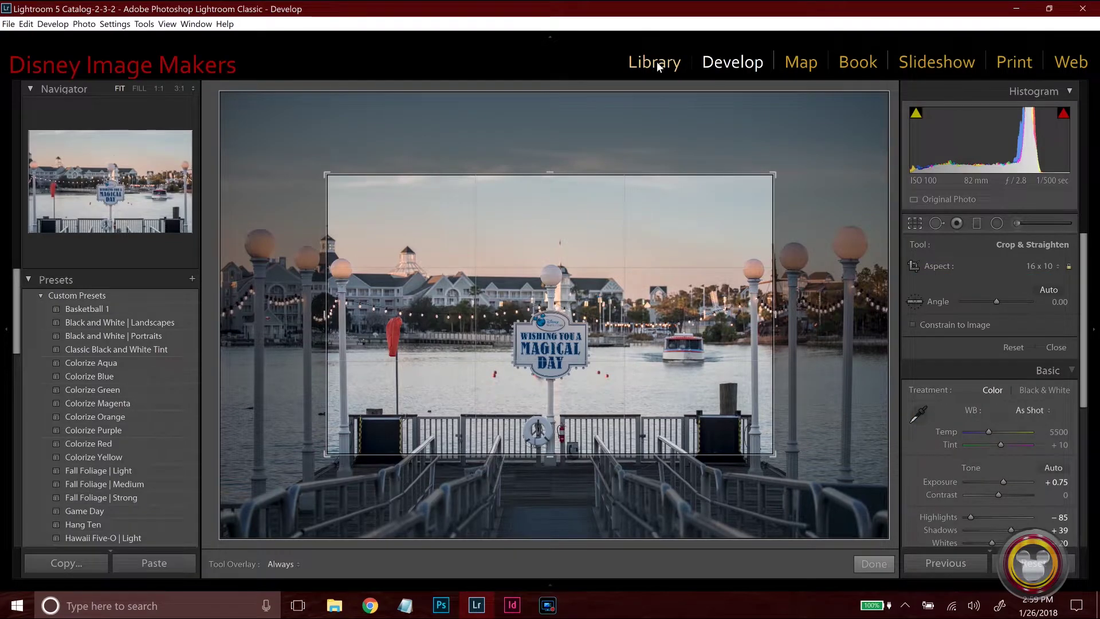
click(657, 67)
click(719, 74)
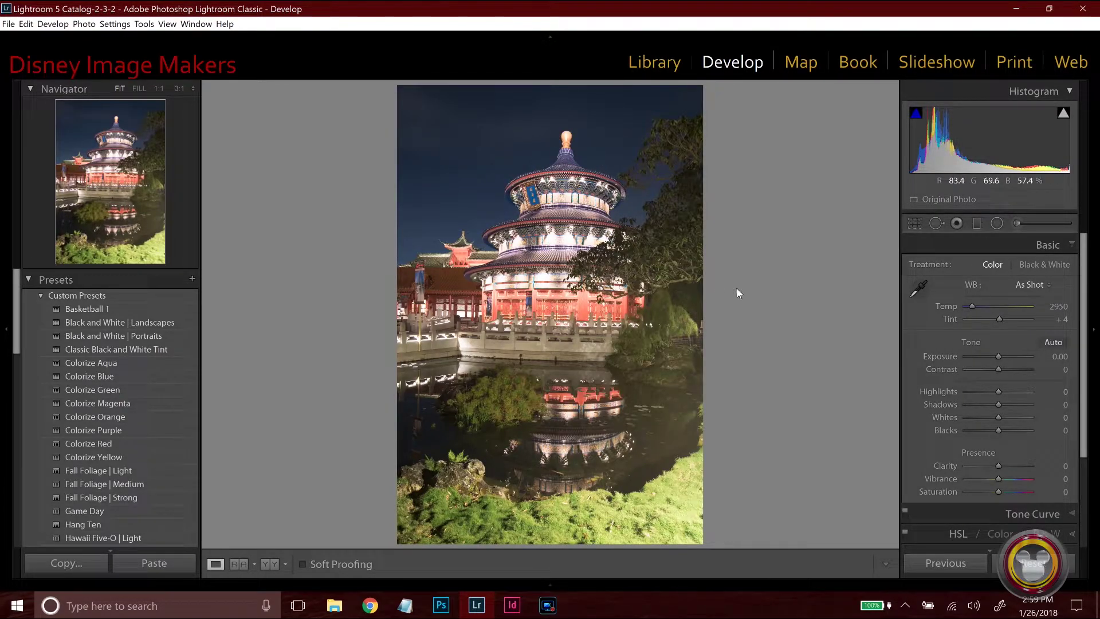
Level the pagoda photo at a -1.68 angle and apply the crop.
click(914, 223)
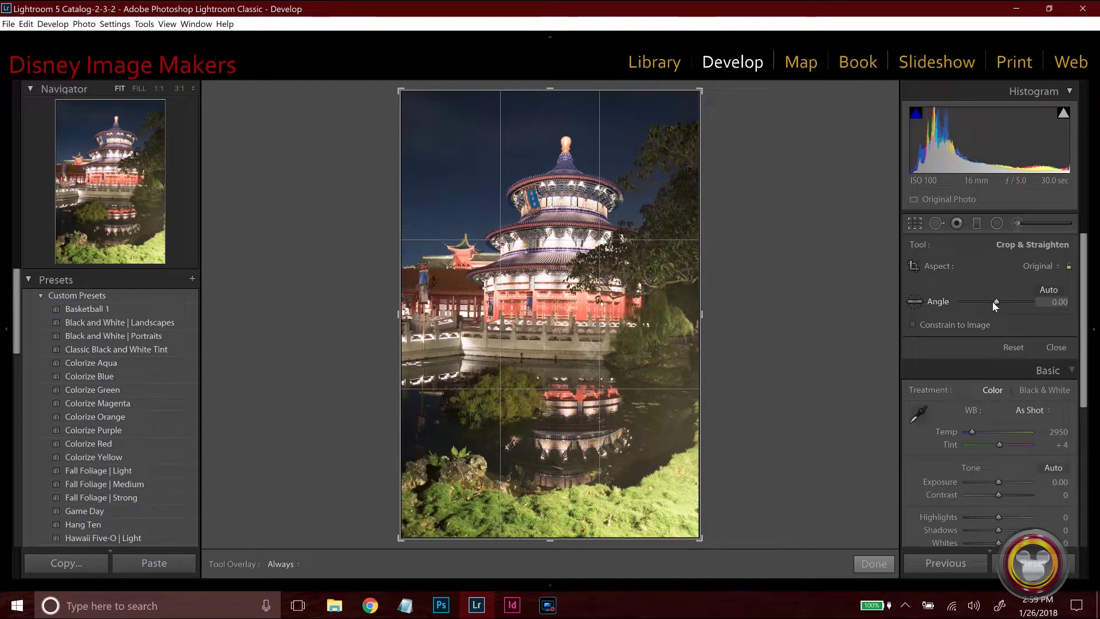
drag(996, 302, 993, 299)
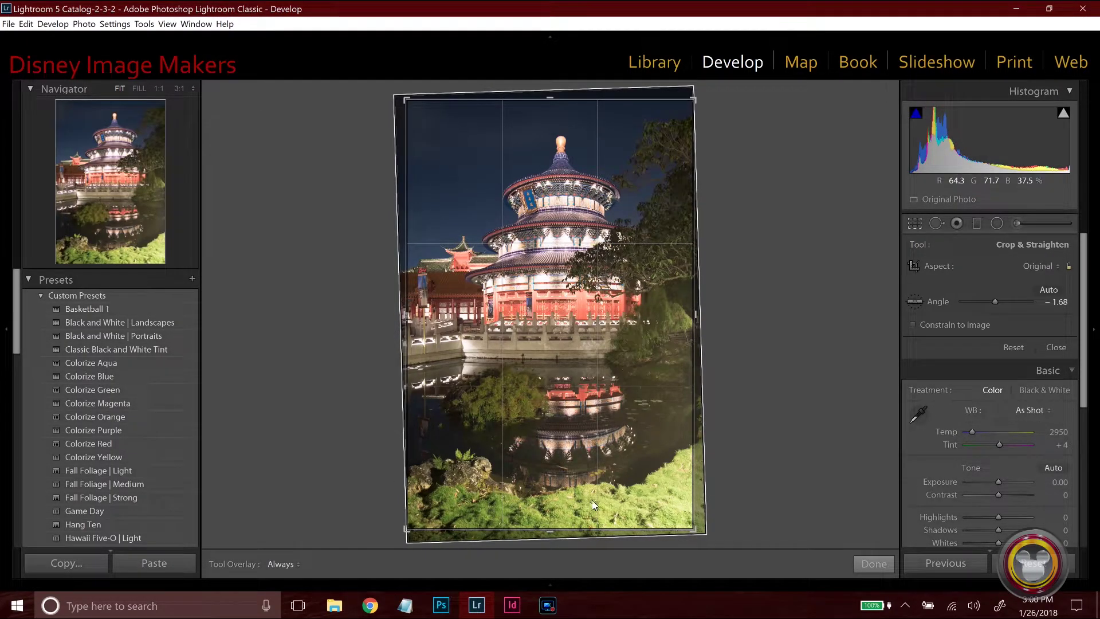
click(873, 563)
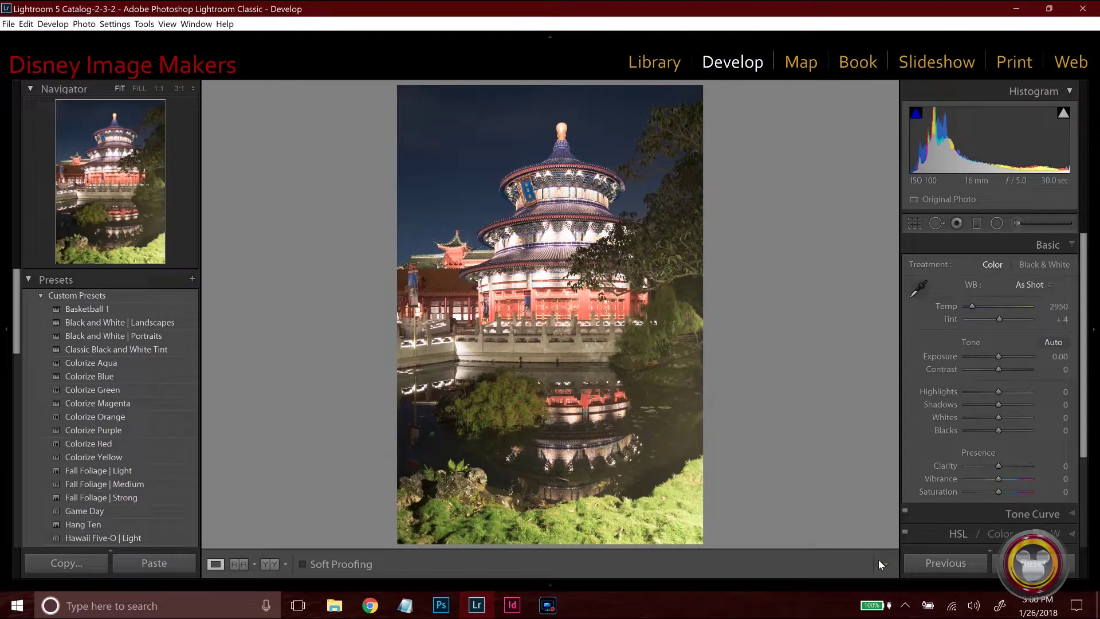
Reset the pagoda photo's straightening angle to zero and the crop to the full photo.
click(914, 224)
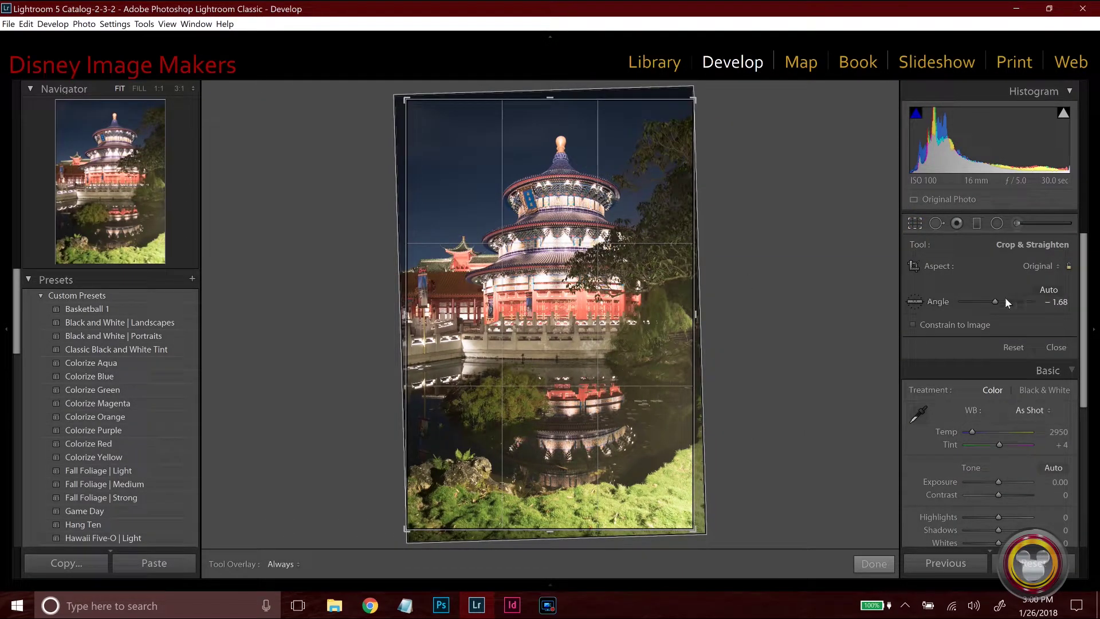
double_click(940, 301)
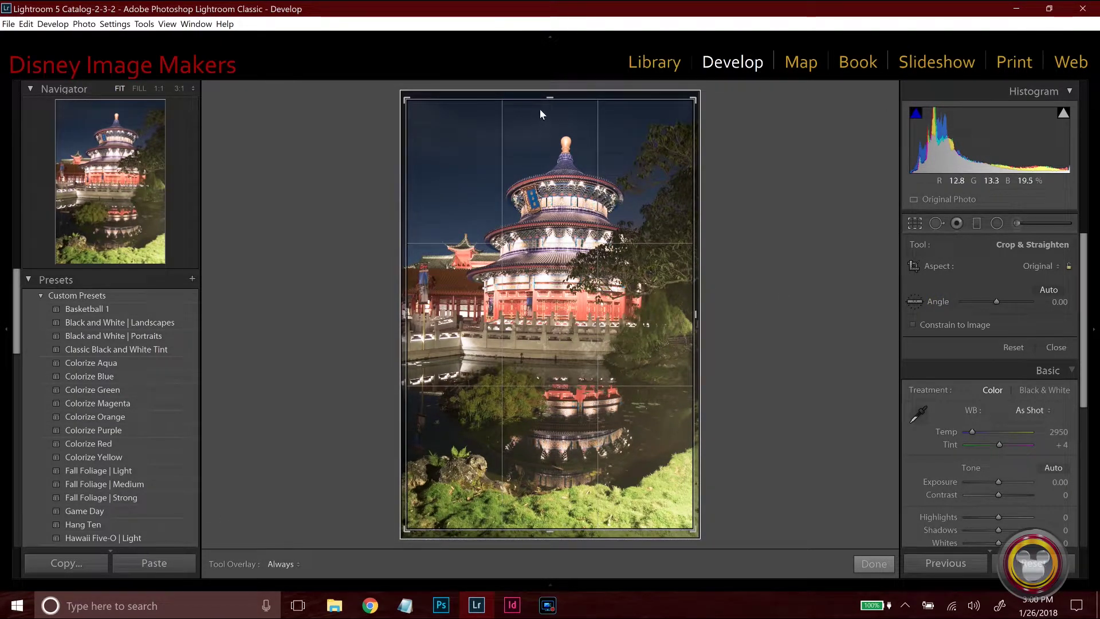
drag(548, 98, 549, 93)
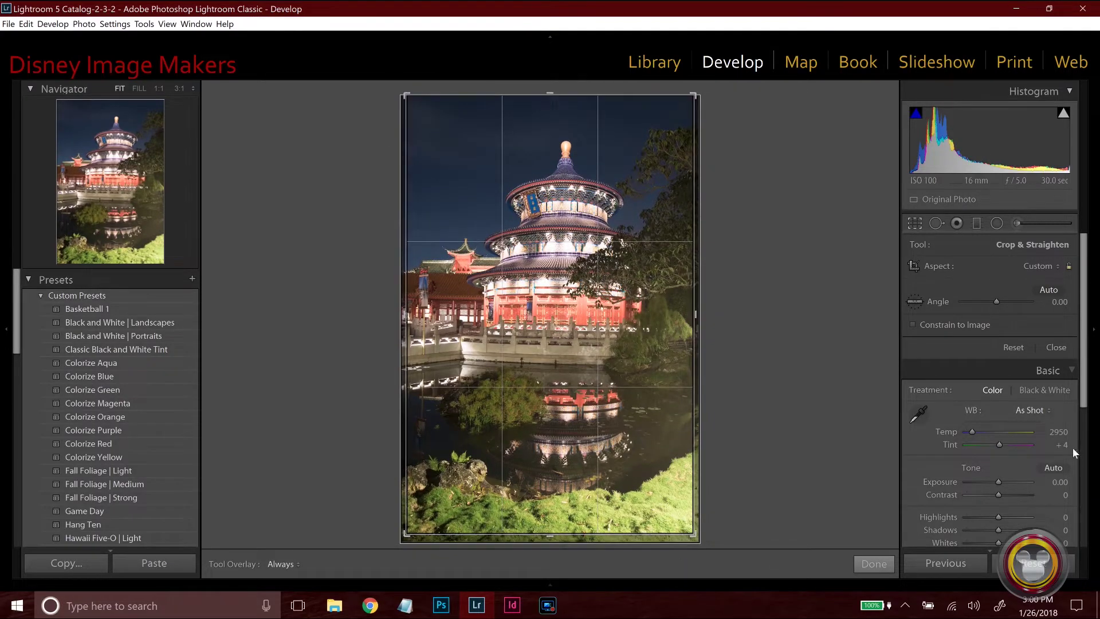
click(1013, 347)
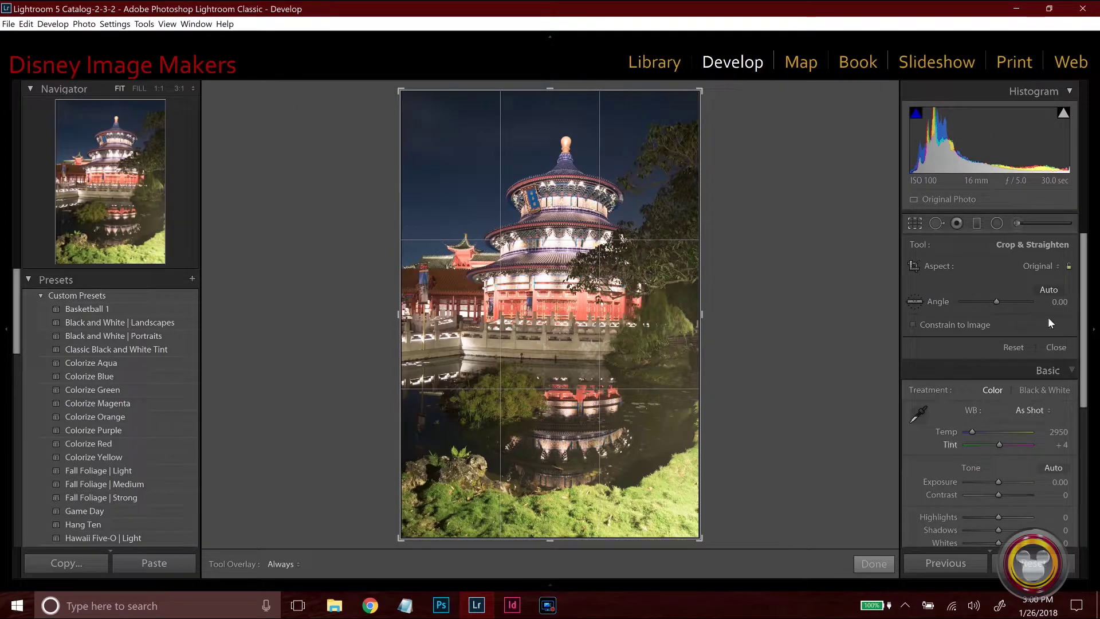
Auto-straighten the pagoda photo, reset, and auto-straighten again to -1.38.
click(1038, 289)
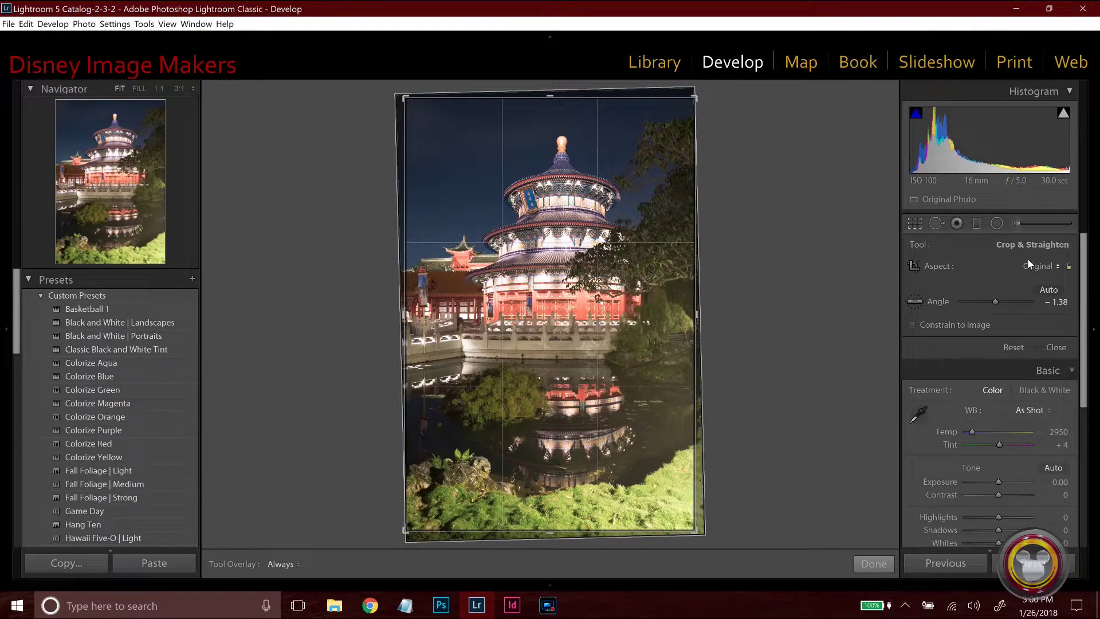
key(period)
click(1012, 349)
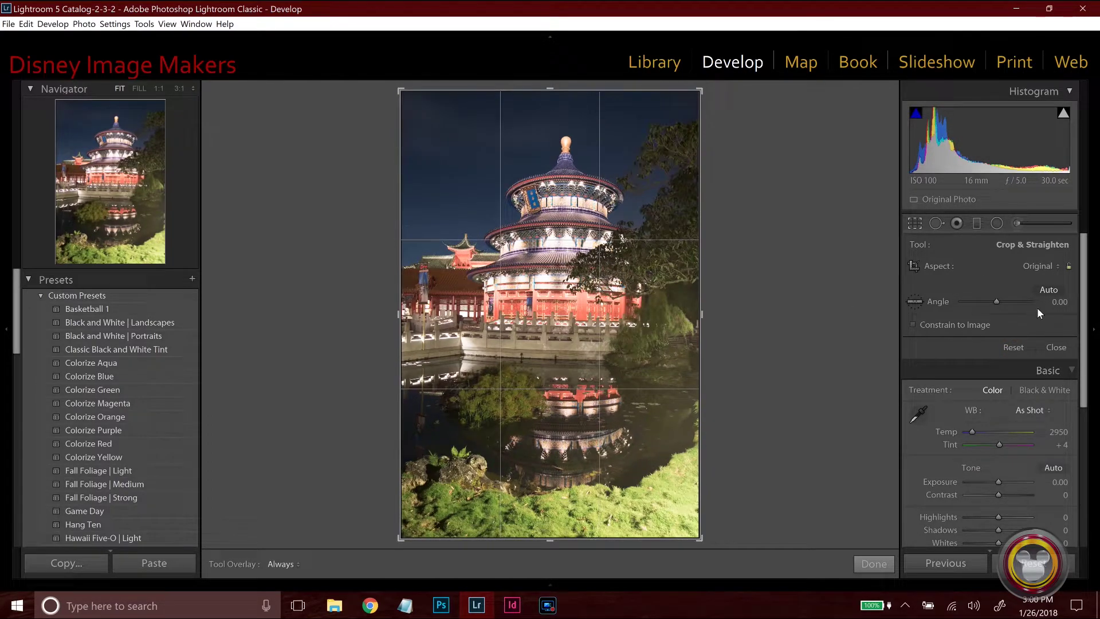
click(1046, 292)
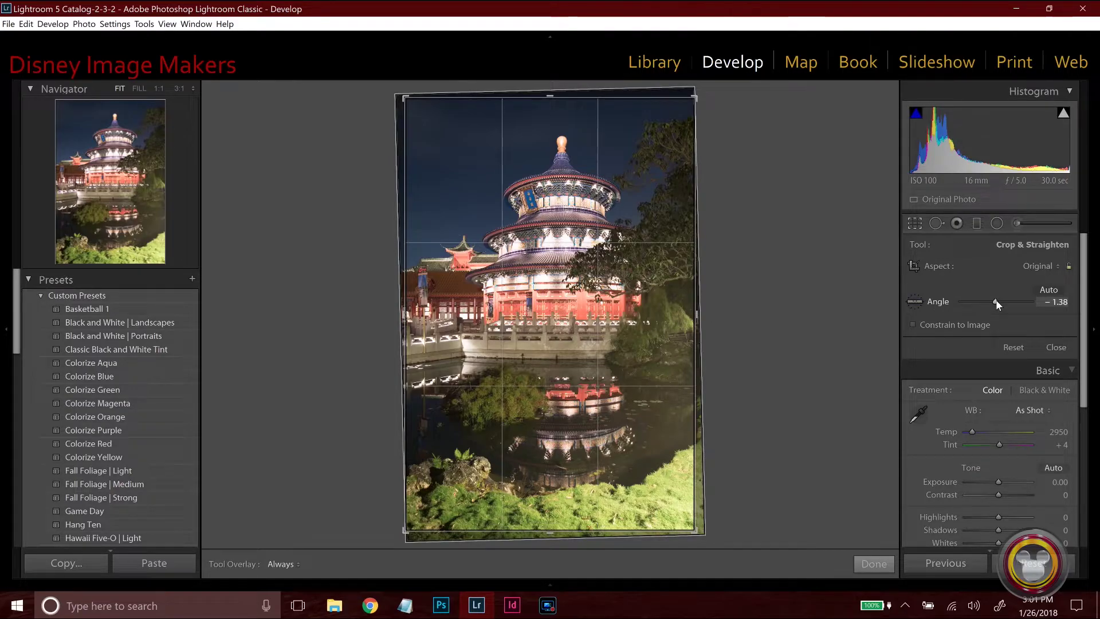
Fine-tune the straightening angle by hand, then reset the crop and angle.
drag(994, 304, 996, 301)
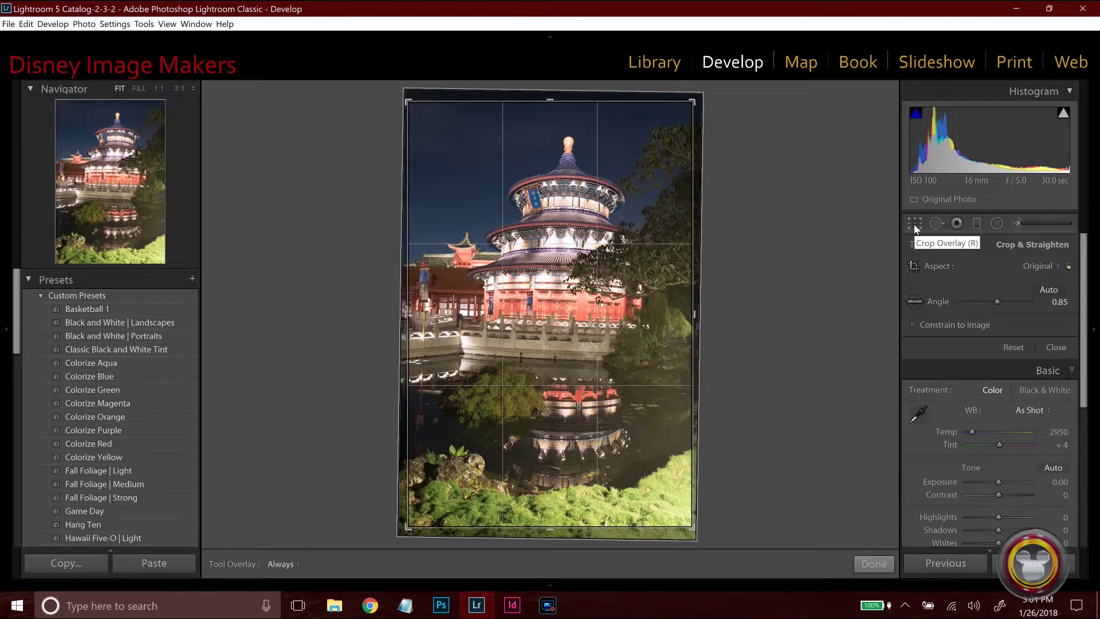
click(1015, 350)
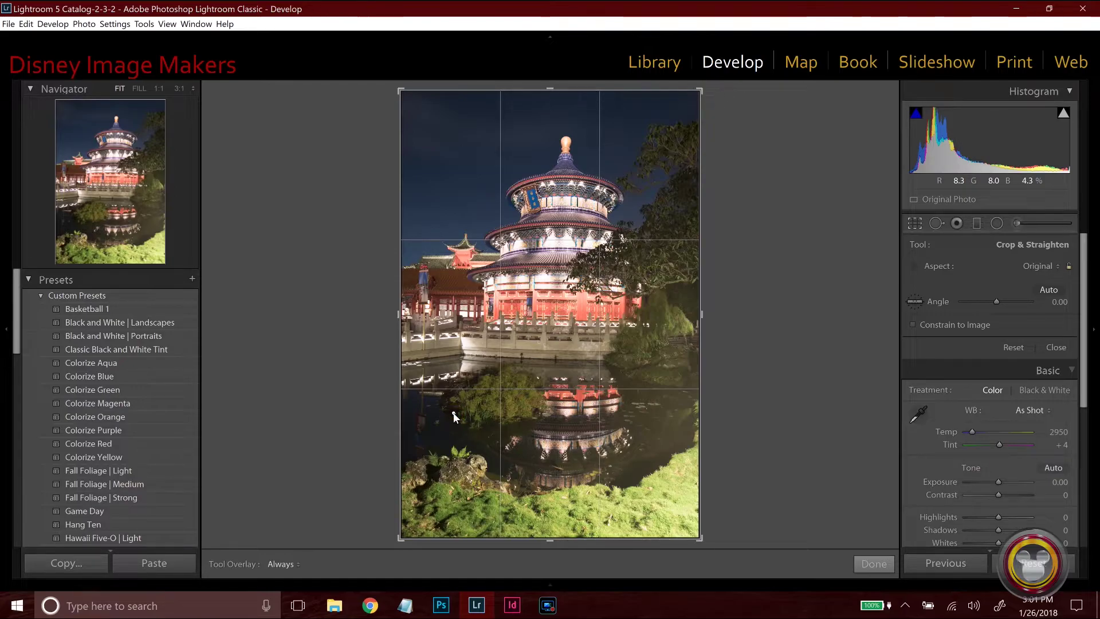
Reset the crop, redraw a tight portrait frame around the pagoda, nudge its upper-right corner, and apply.
drag(453, 412, 658, 120)
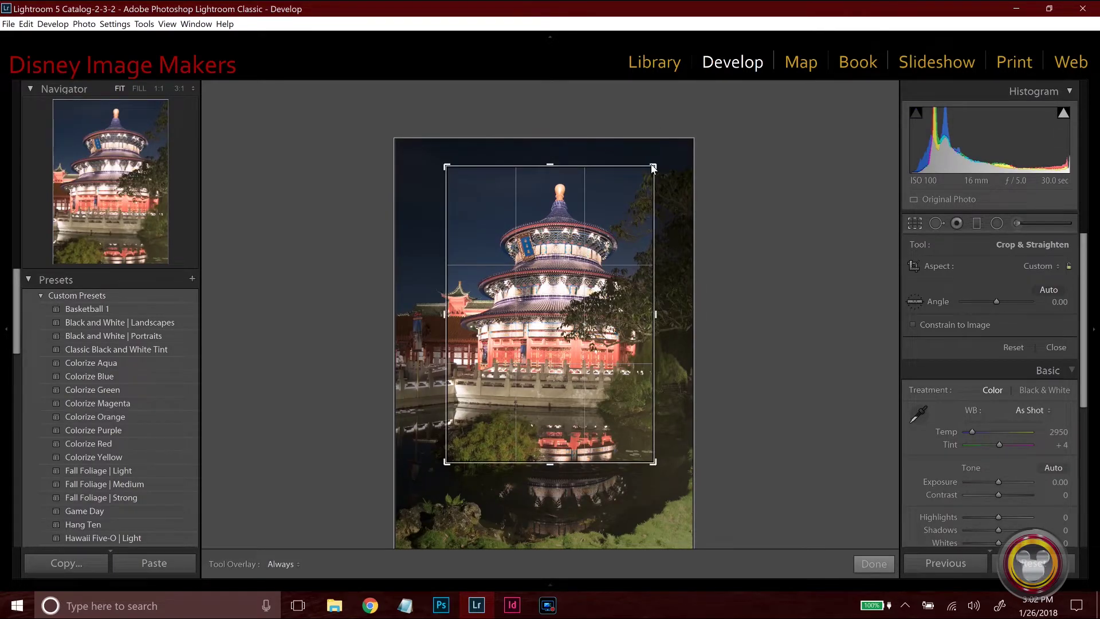
click(1013, 347)
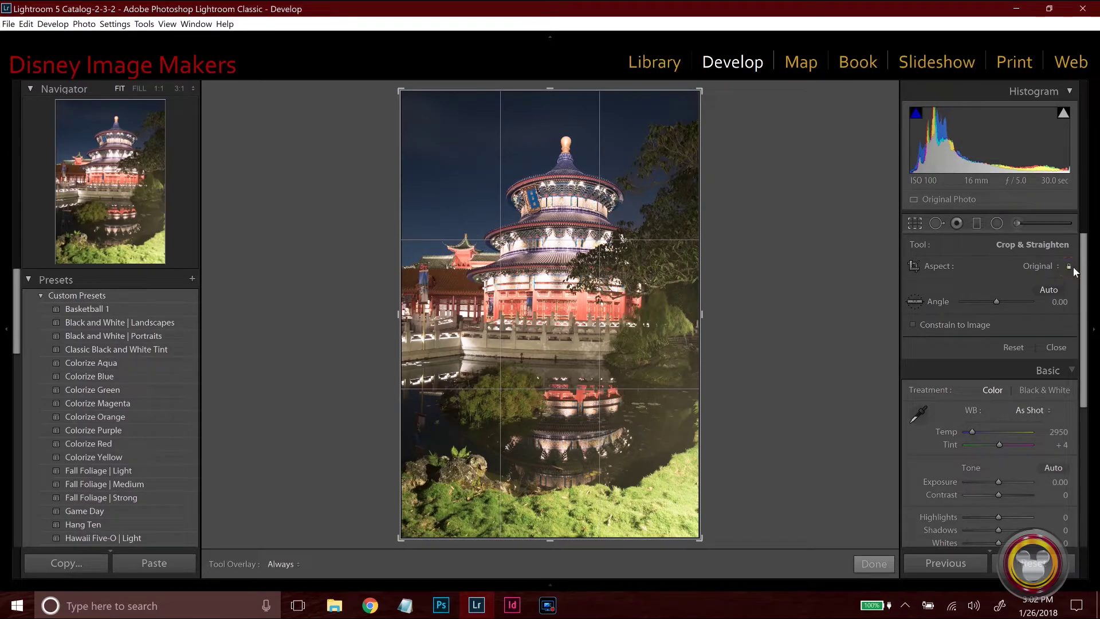
drag(449, 404, 689, 125)
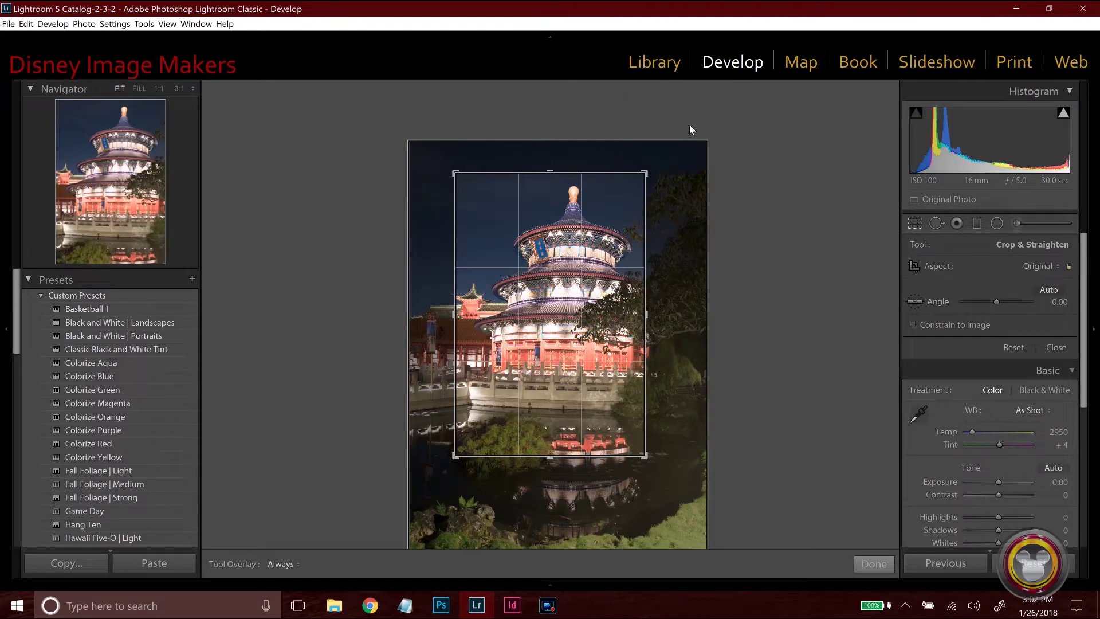
drag(643, 172, 687, 167)
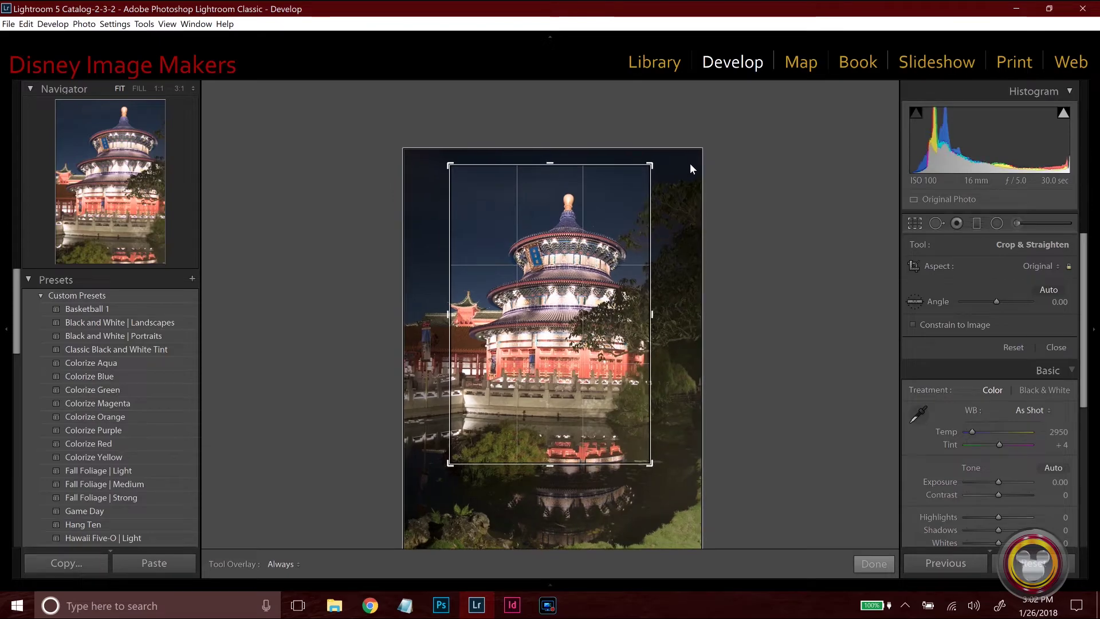
click(872, 564)
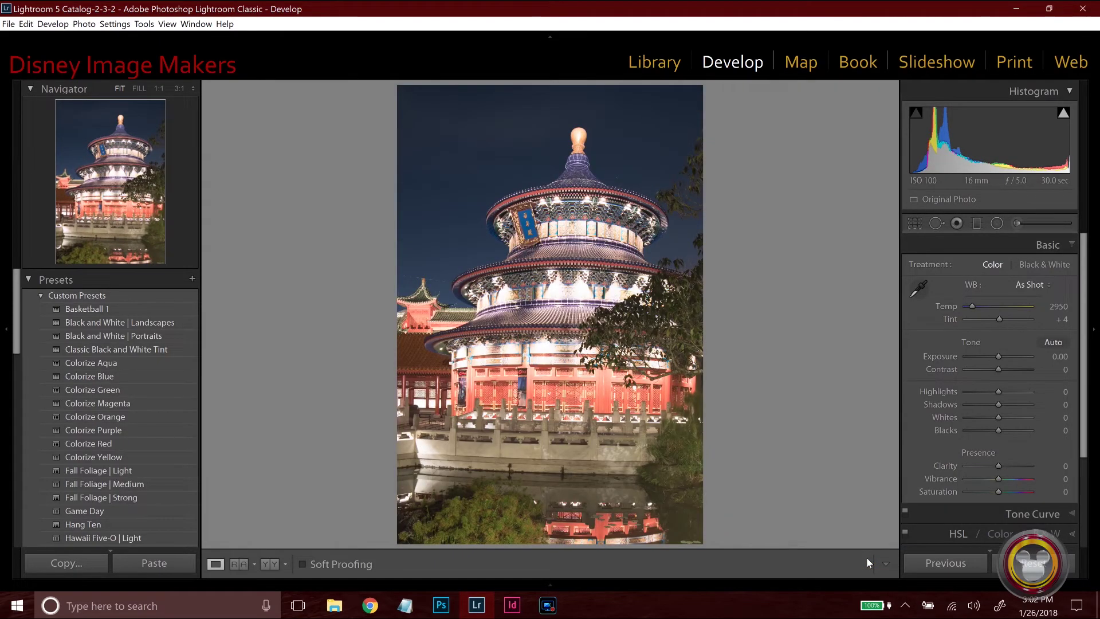